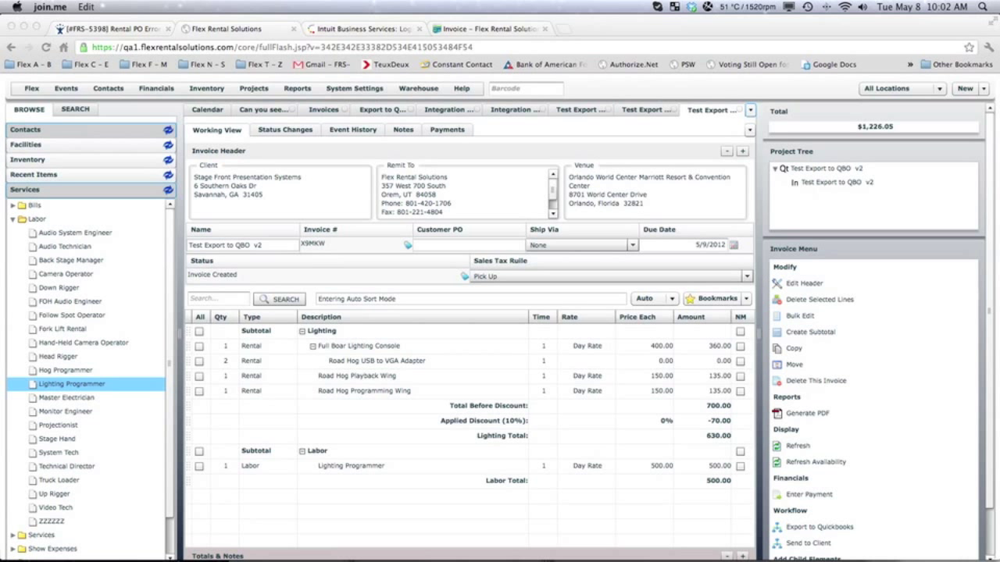
Open Financials > Accounting Integration, review the Accounts, Element Config and QuickBooks Settings pages, then return to Basic Settings.
left_click(161, 91)
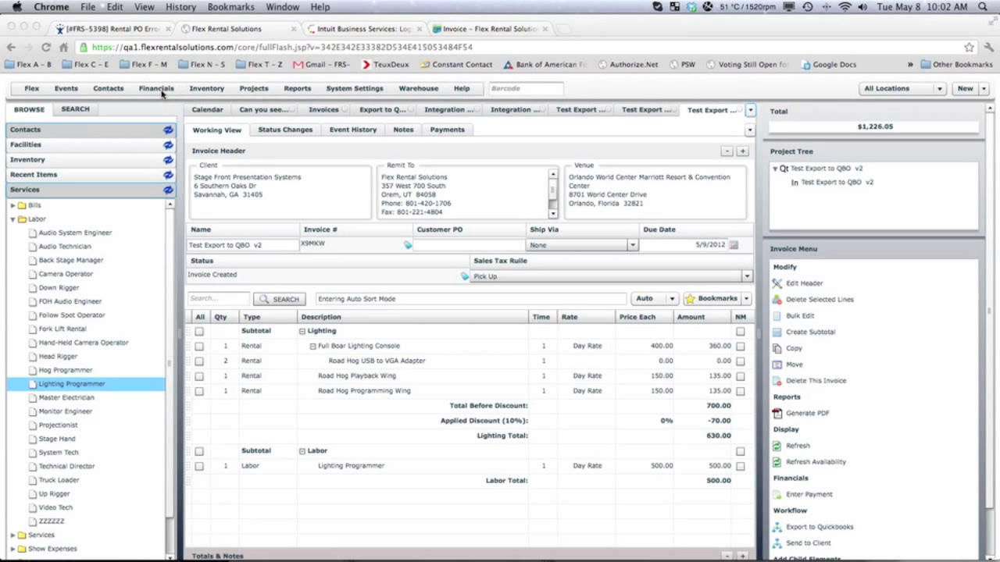
left_click(159, 89)
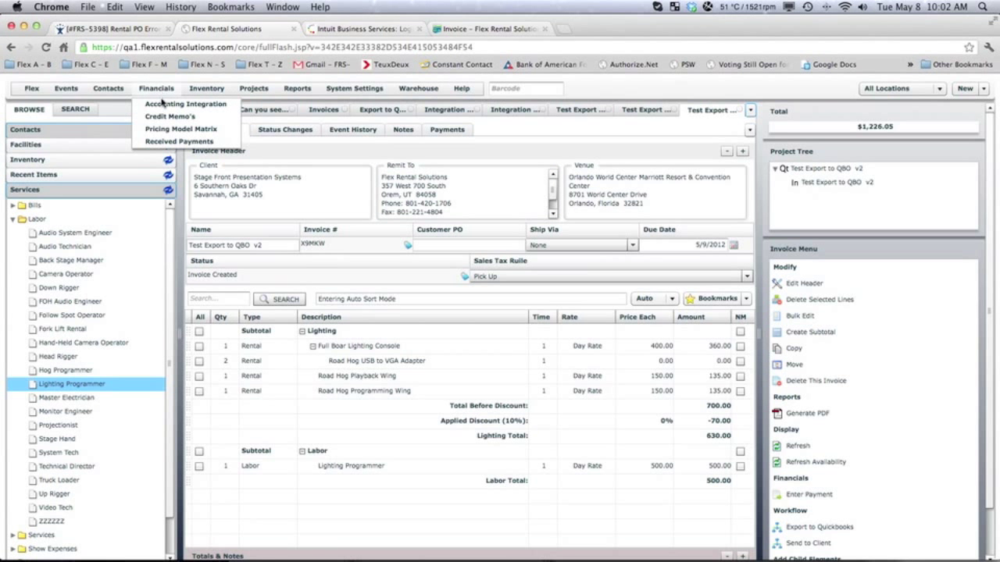
left_click(164, 104)
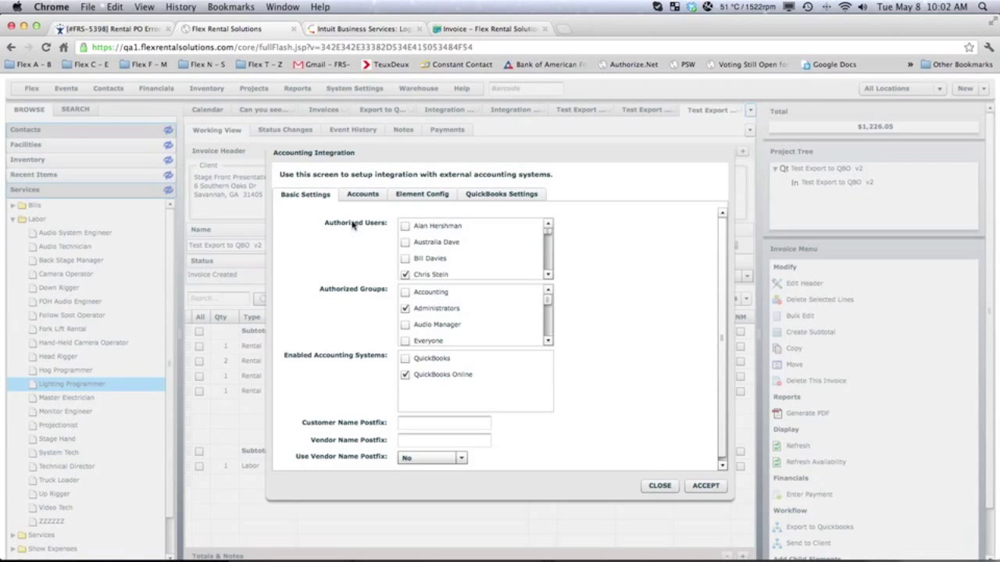
left_click(362, 196)
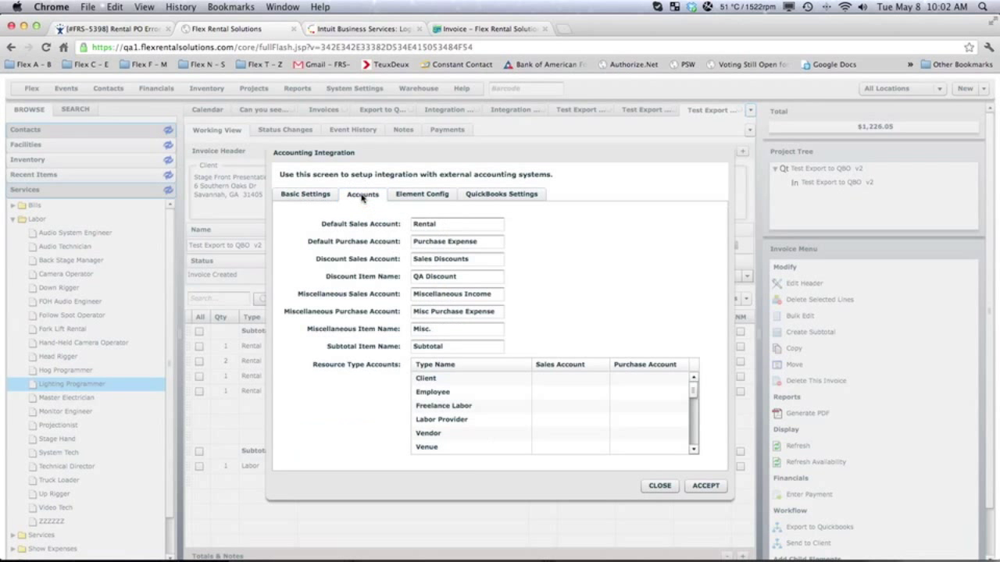
left_click(443, 197)
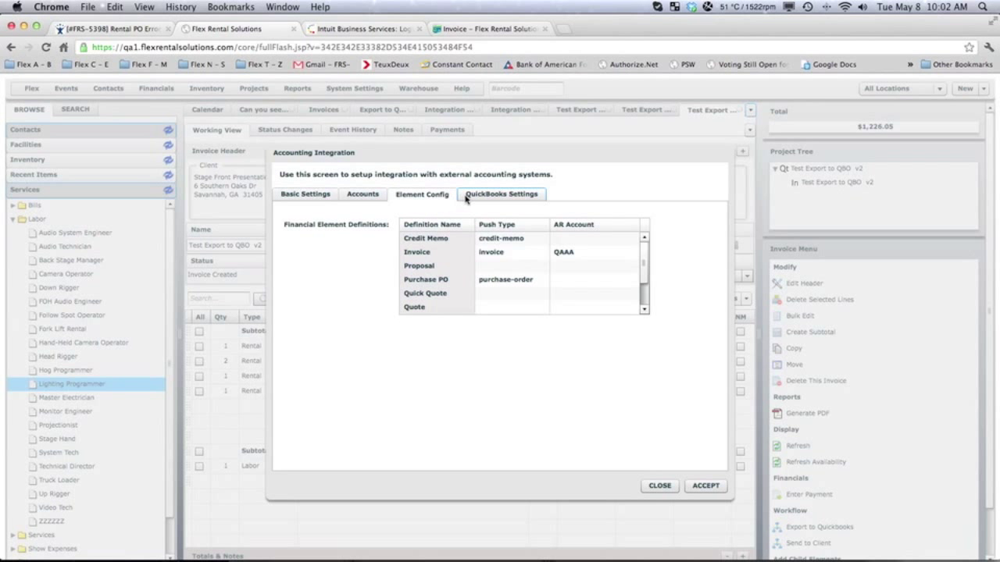
left_click(495, 197)
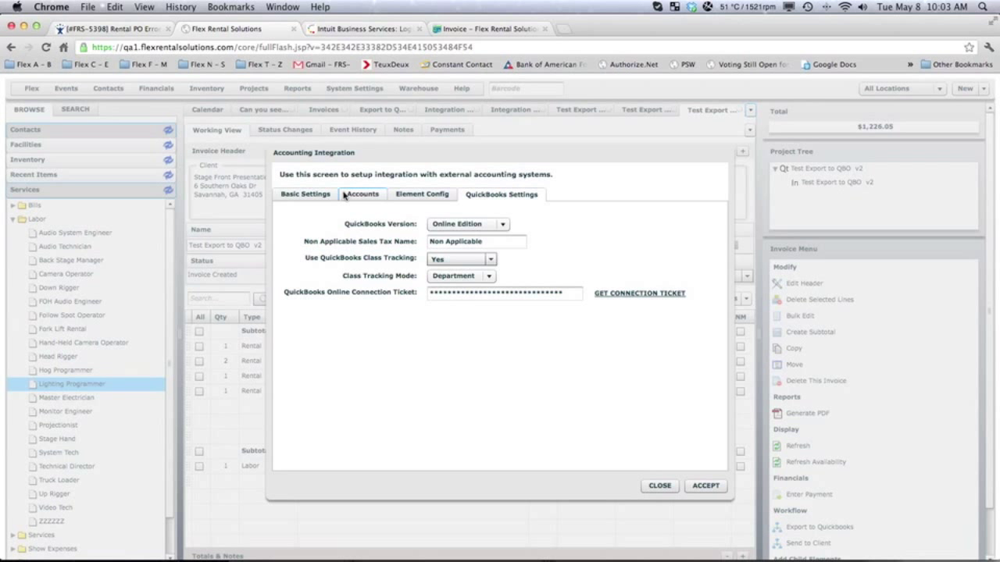
left_click(314, 195)
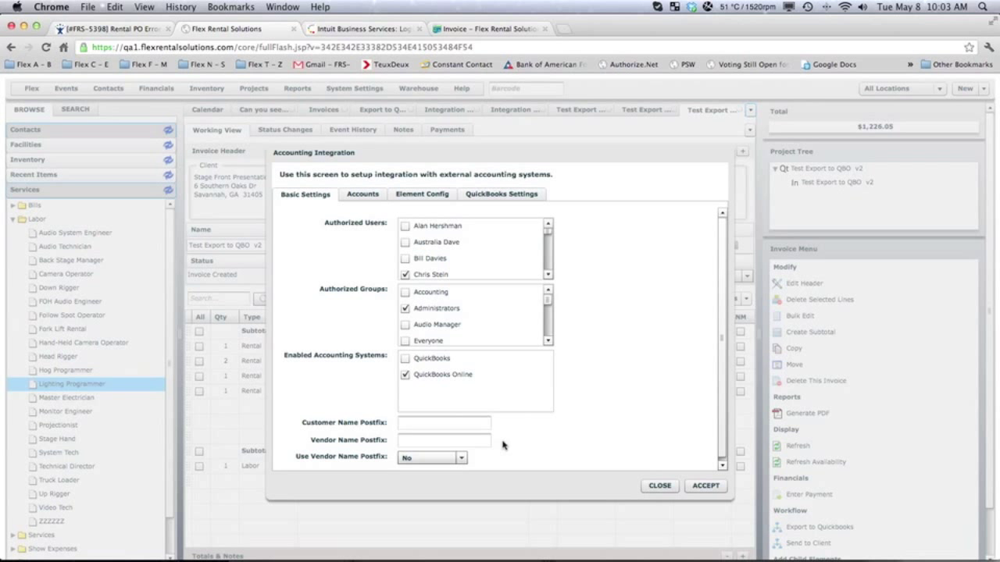
scroll(502, 445, "down", 1)
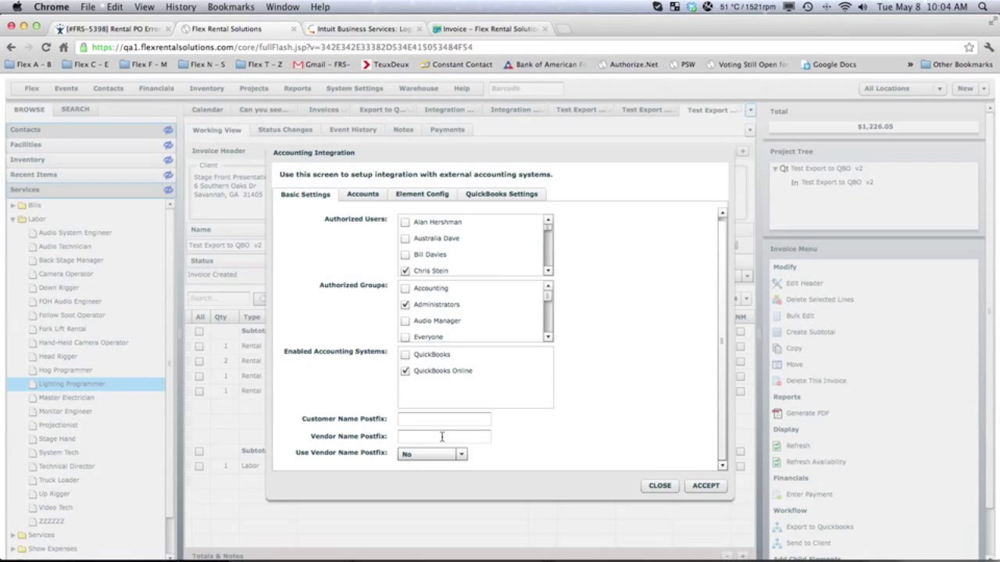
Leave Use Vendor Name Postfix at No, enter '*' as the Vendor Name Postfix, and close the dialog.
left_click(429, 458)
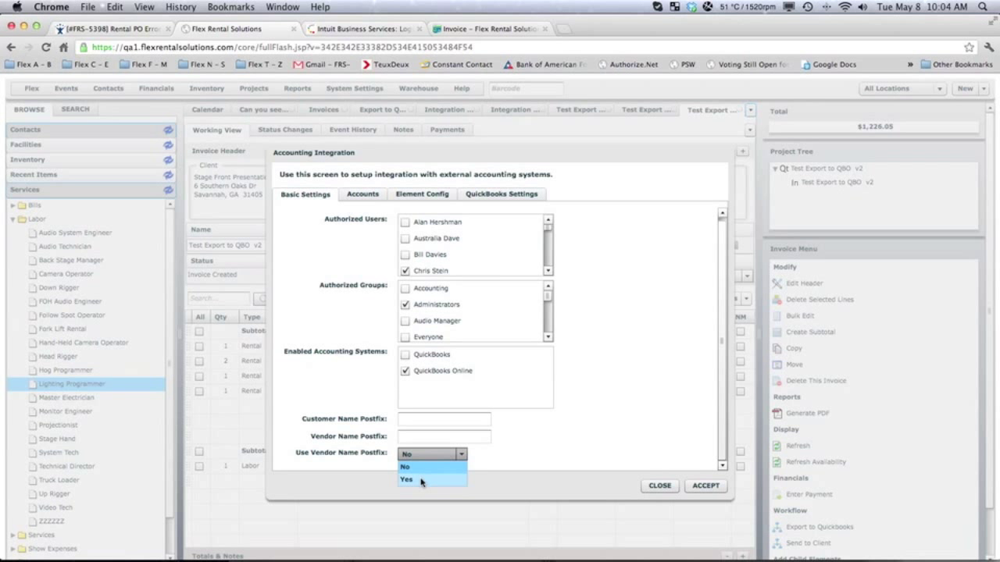
left_click(401, 436)
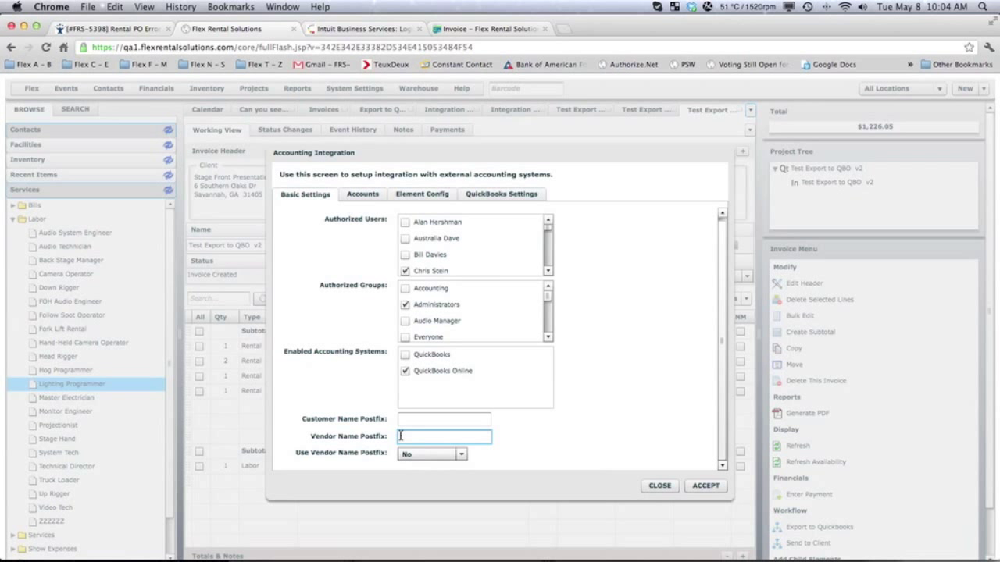
type("*")
left_click(659, 486)
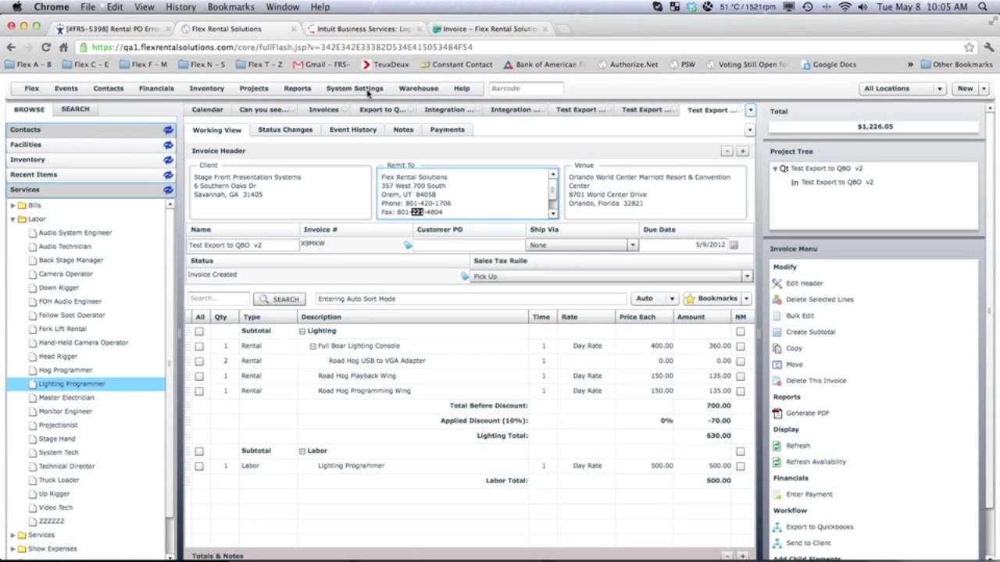
Bring up the System Settings > Integration Bus status with the QuickBooks Online queue waiting for events.
left_click(367, 90)
left_click(367, 90)
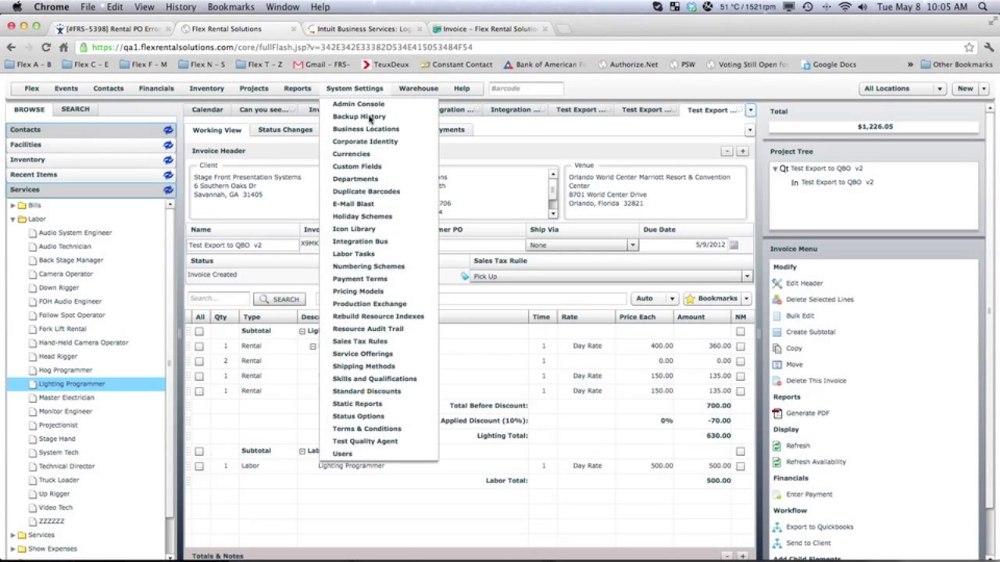
left_click(365, 242)
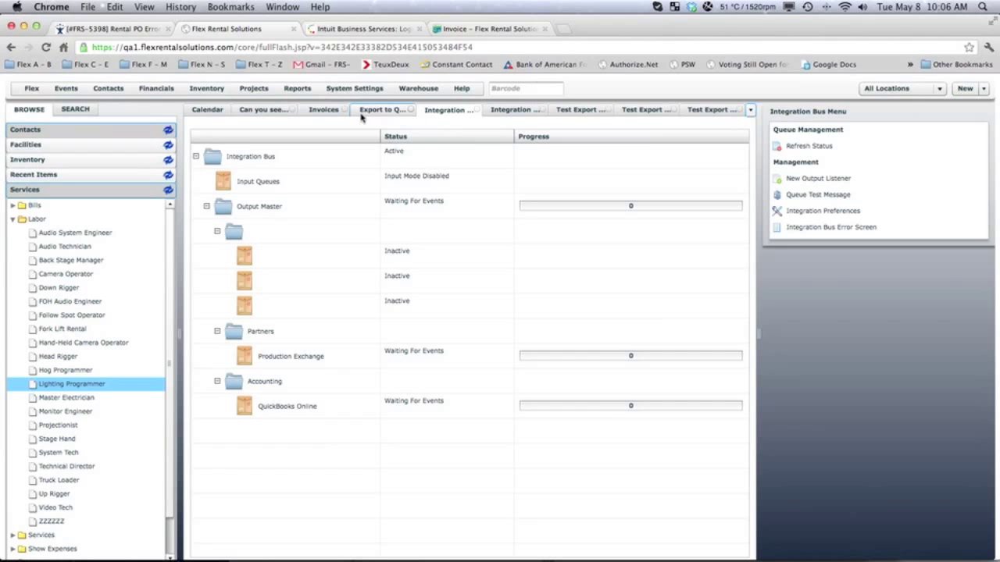
left_click(147, 89)
Enable QuickBooks Online, delete the stored connection ticket, and request a new connection ticket.
left_click(173, 109)
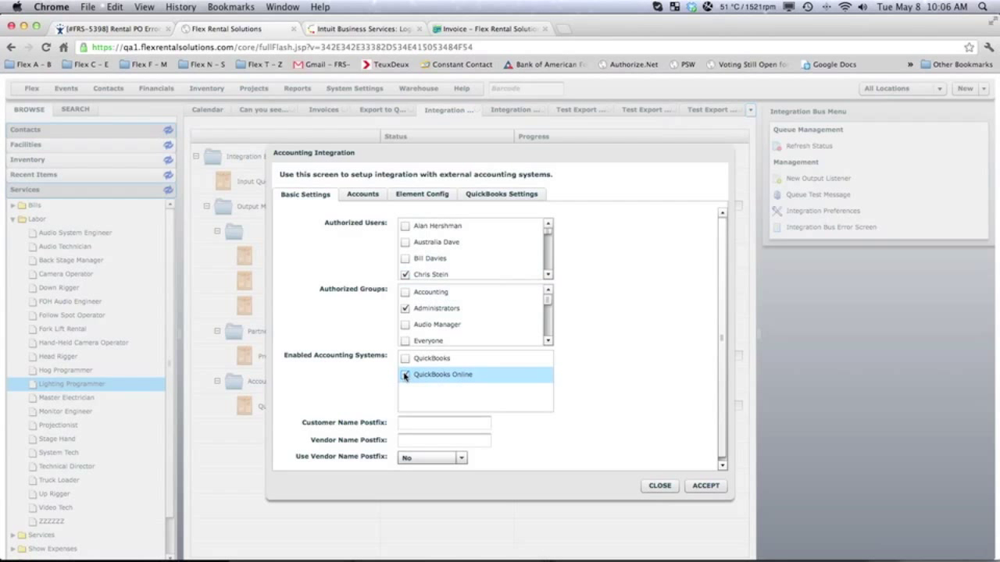
left_click(405, 375)
left_click(502, 197)
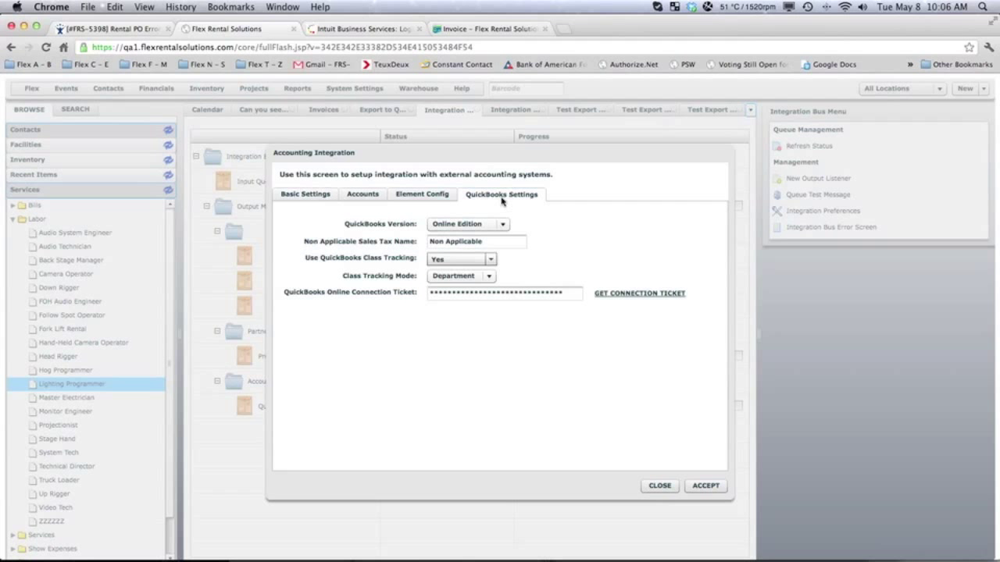
left_click_drag(567, 292, 325, 289)
key("BackSpace")
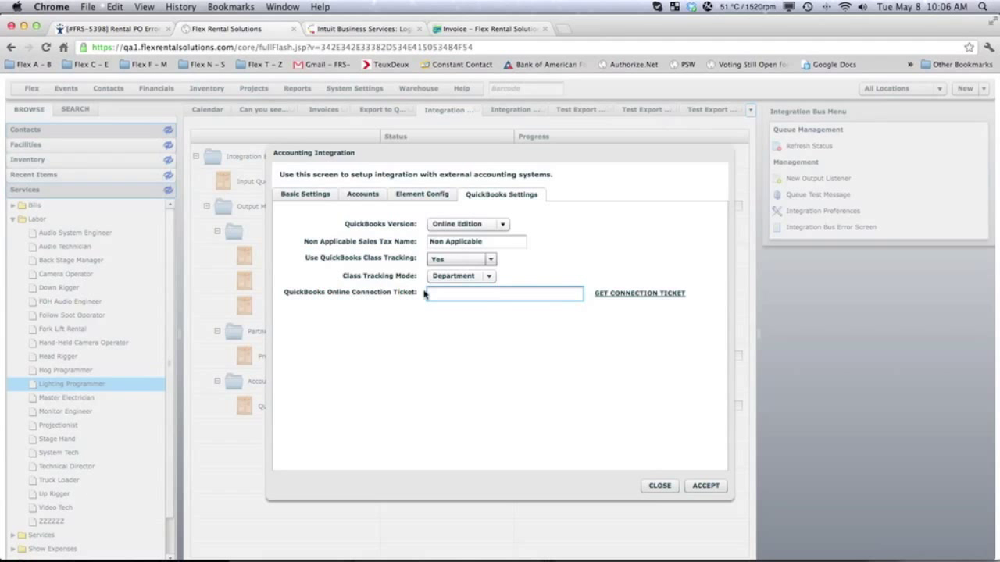
left_click(639, 293)
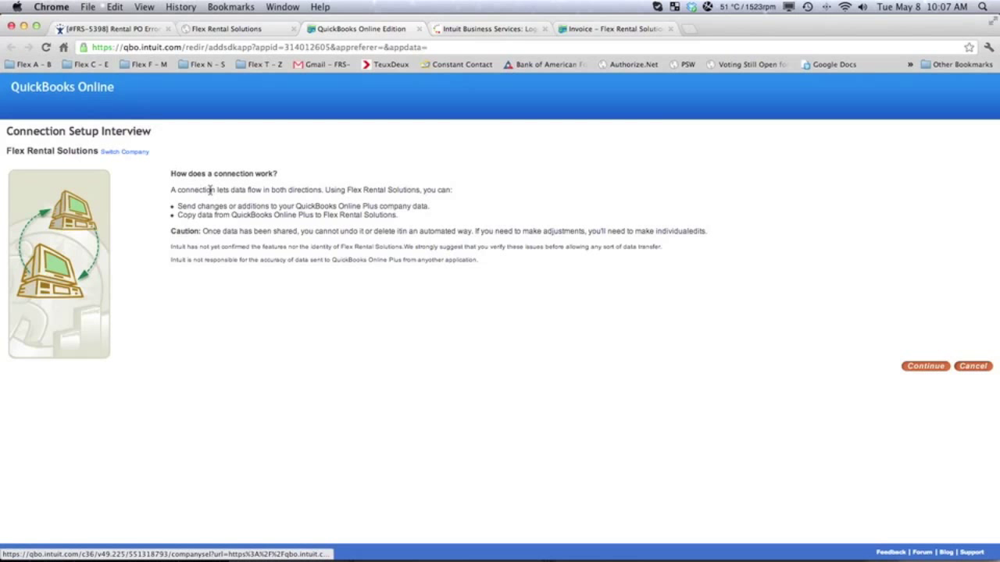
Continue past the overview, check the existing Flex Rental Solutions connections, and choose to create a new one.
left_click(923, 367)
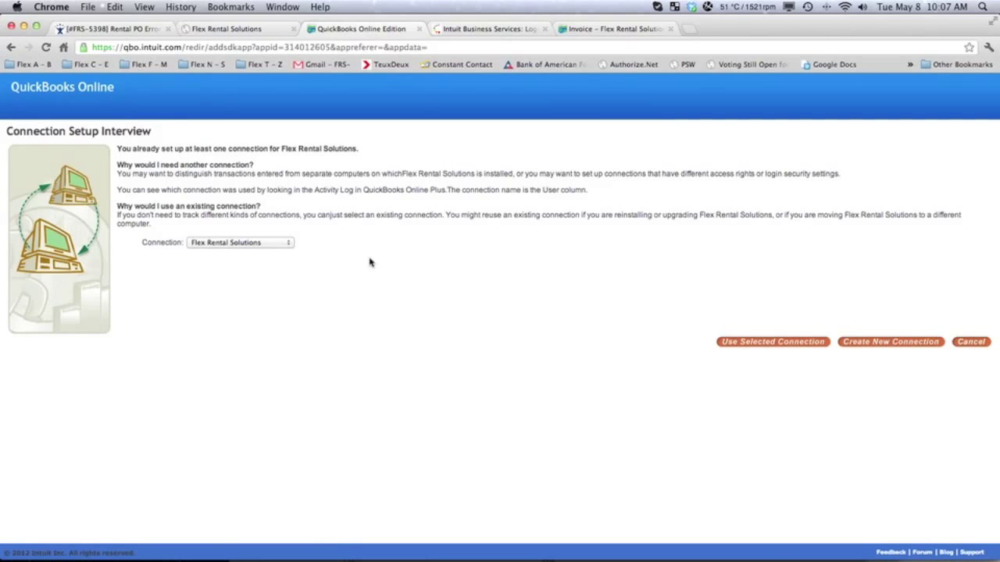
left_click(287, 244)
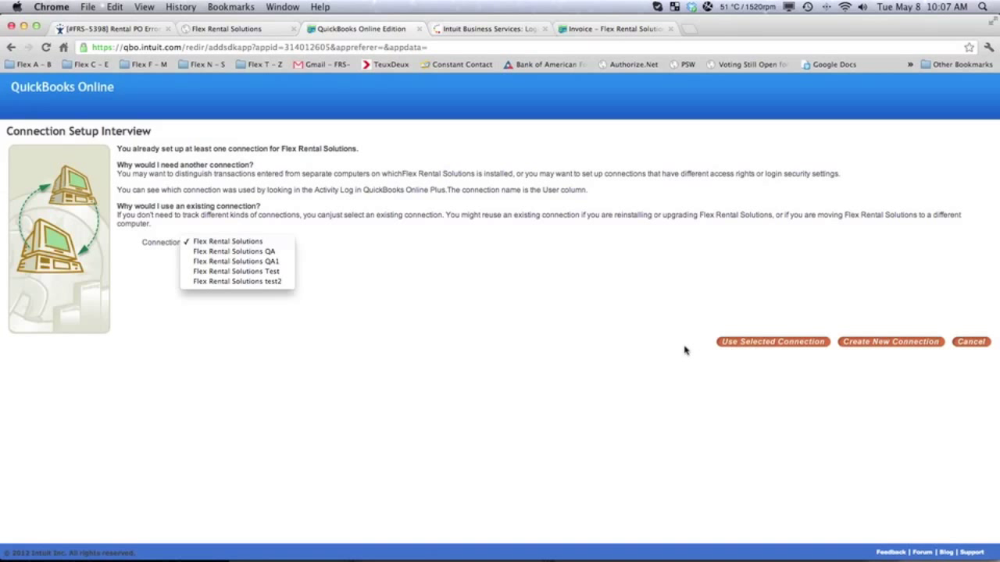
left_click(869, 342)
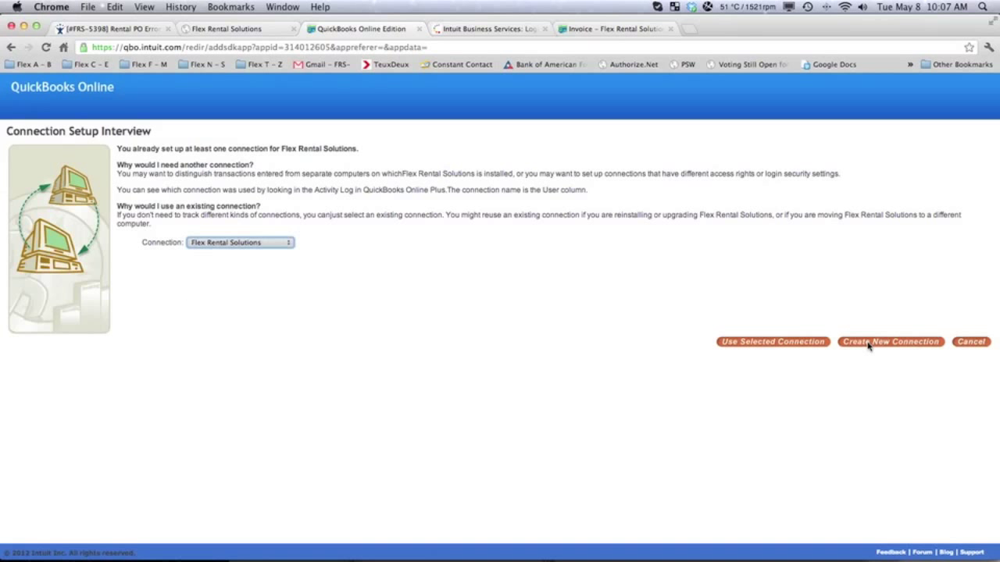
left_click(869, 343)
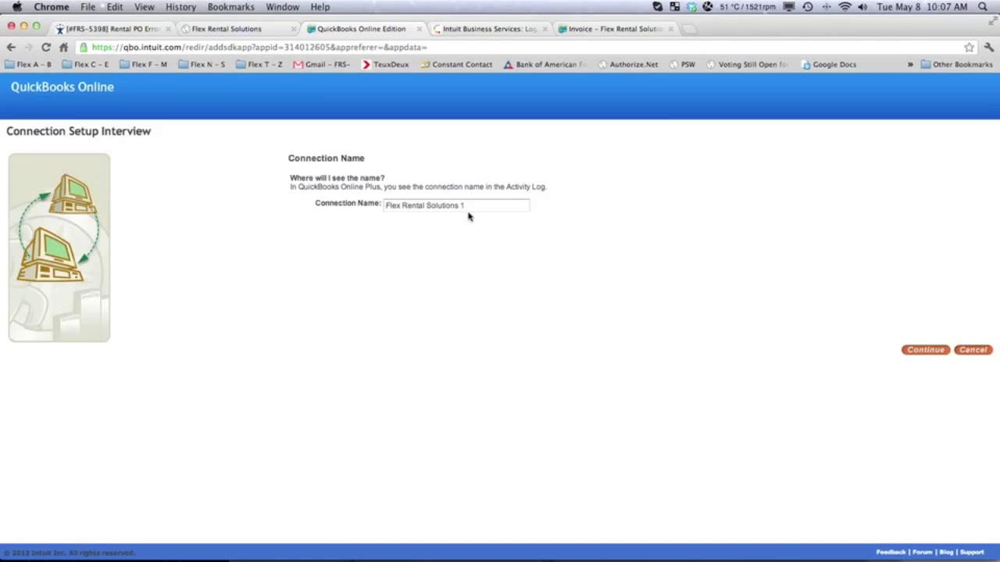
Name the new connection 'Flex Rental Solutions Webinar' and keep All Accounting access.
left_click(466, 206)
type("Webinar")
left_click(911, 351)
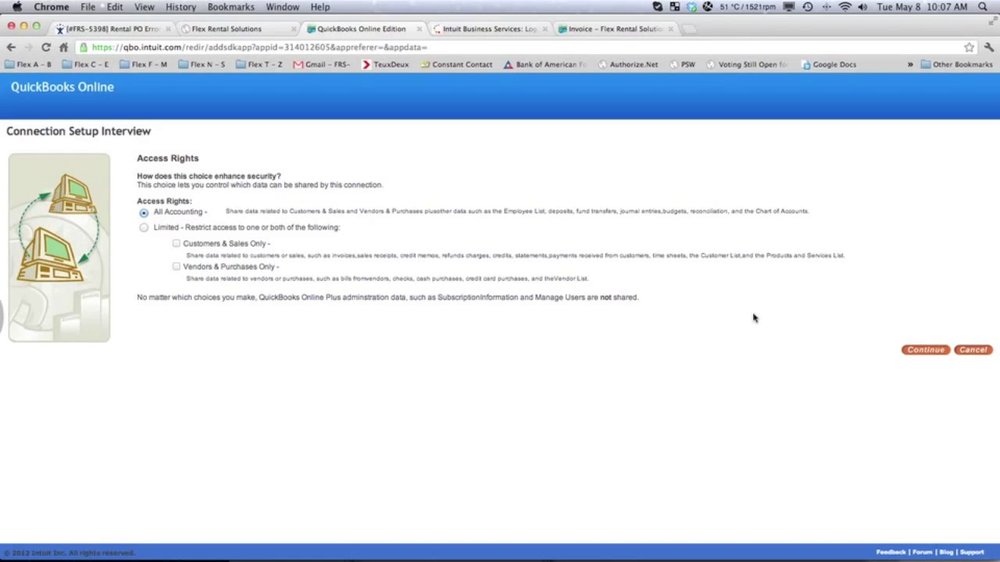
left_click(926, 350)
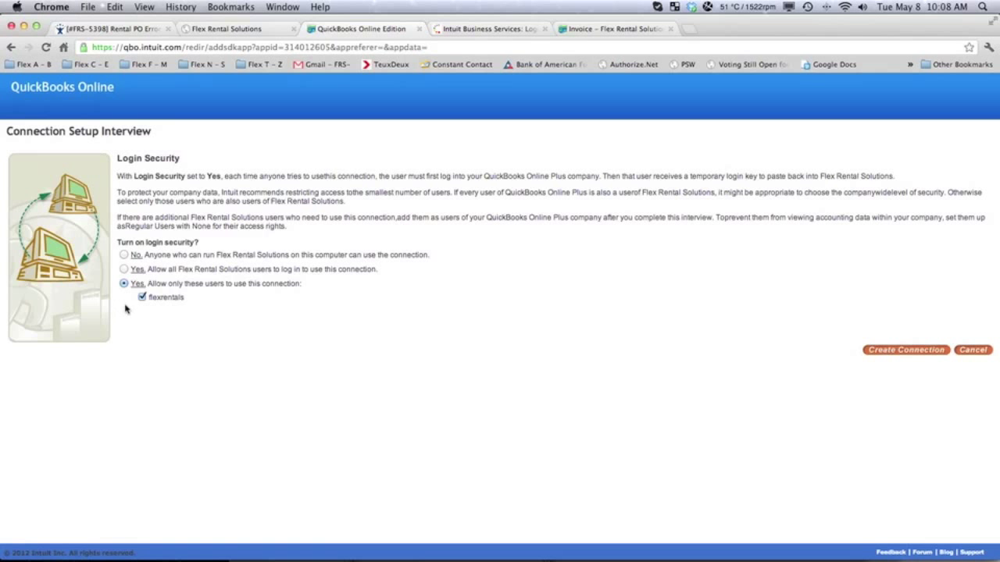
Choose No for login security, confirm past the warning, and create the connection.
left_click(127, 255)
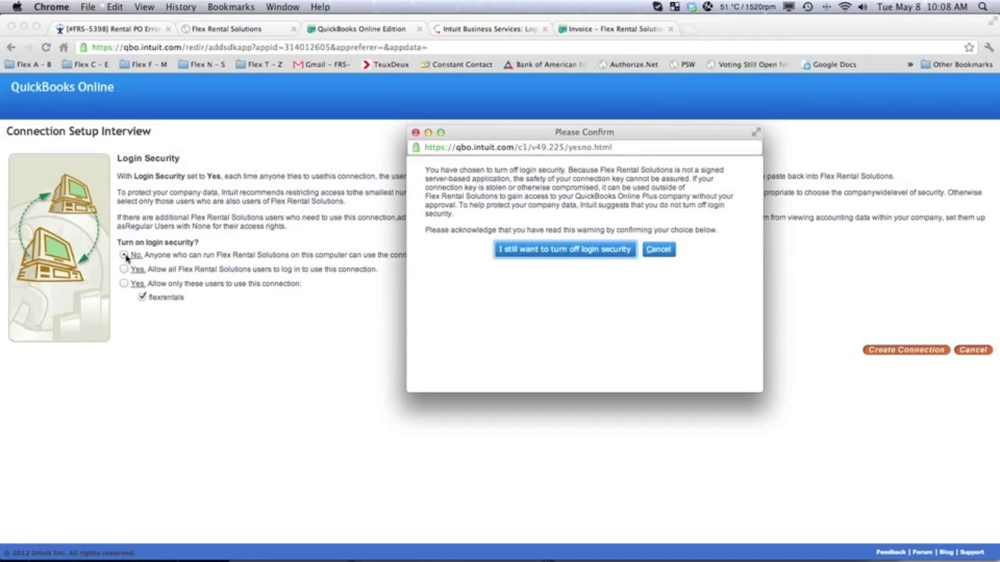
left_click(561, 251)
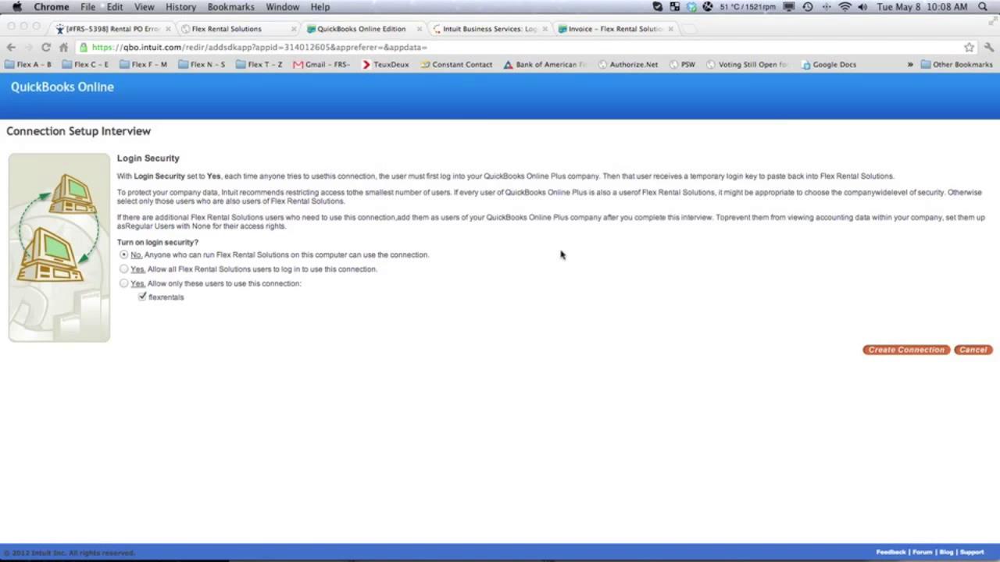
left_click(935, 352)
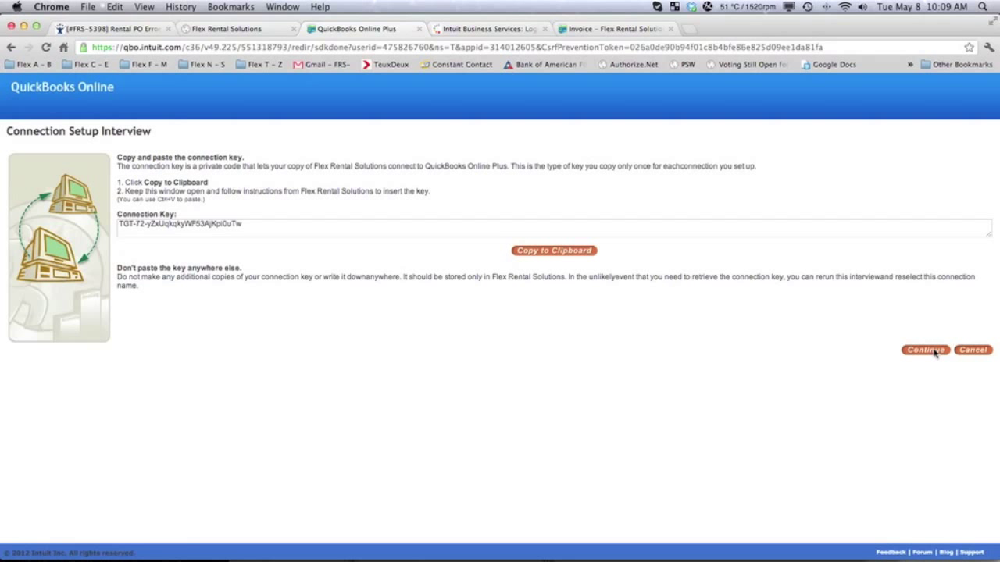
Copy the generated connection key for Flex Rental Solutions.
left_click(571, 256)
Paste the copied key into the QuickBooks Online Connection Ticket field and accept the settings.
left_click(251, 29)
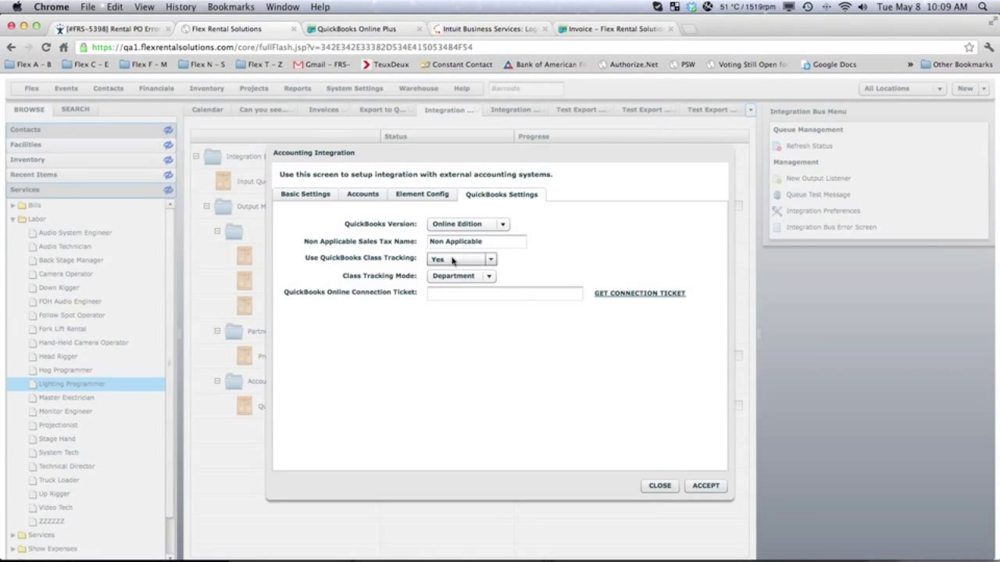
left_click(467, 291)
left_click(469, 293)
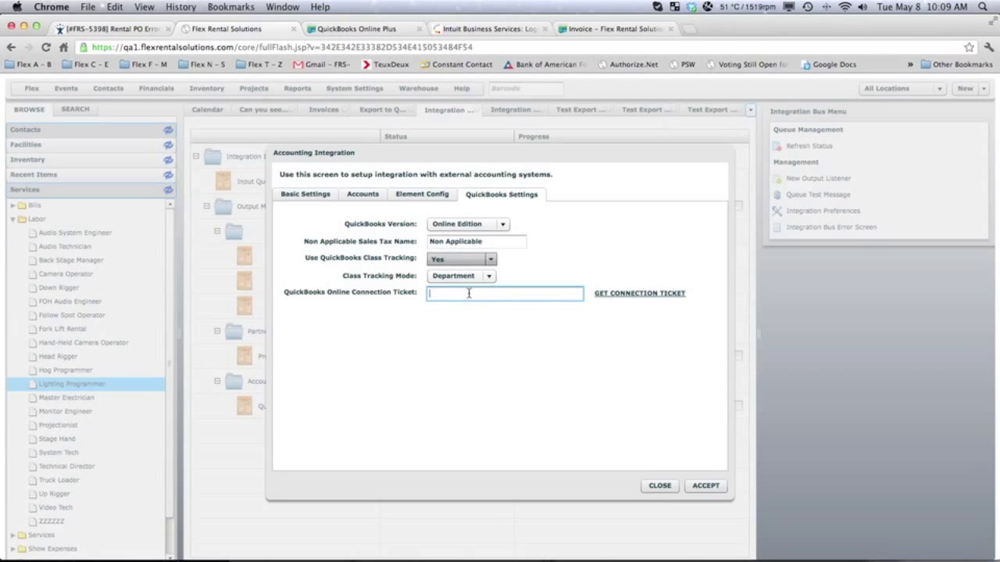
key("super+v")
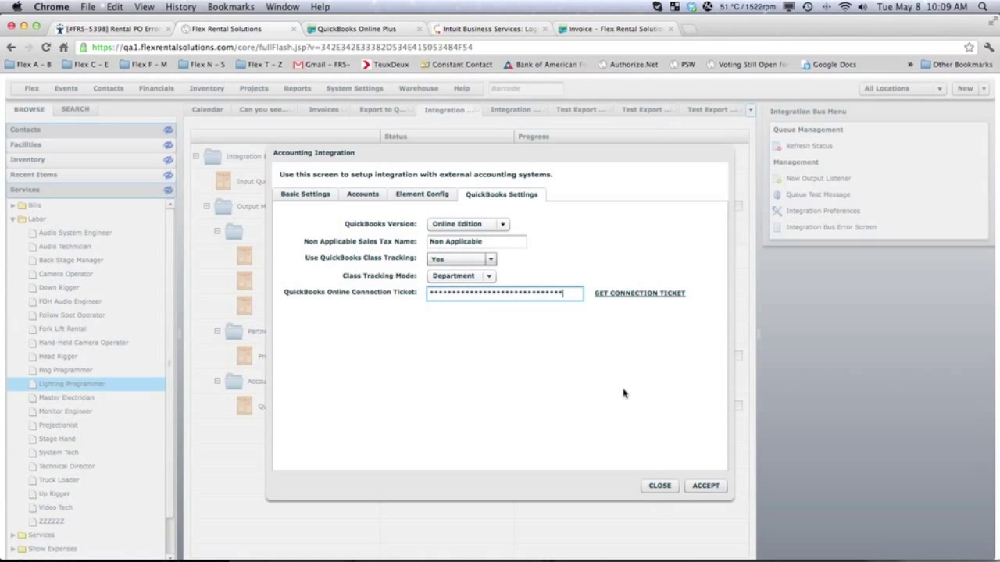
left_click(705, 485)
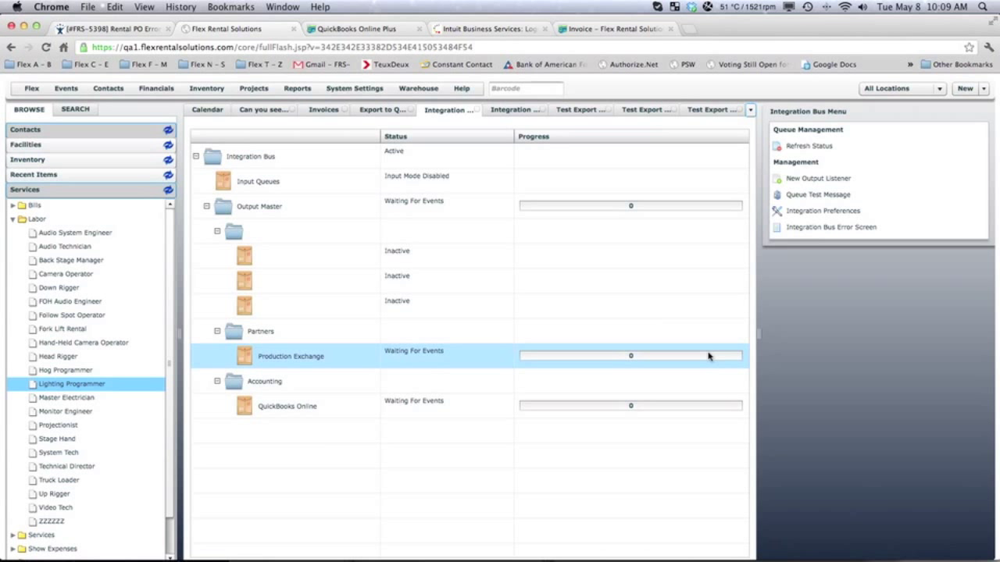
left_click(708, 110)
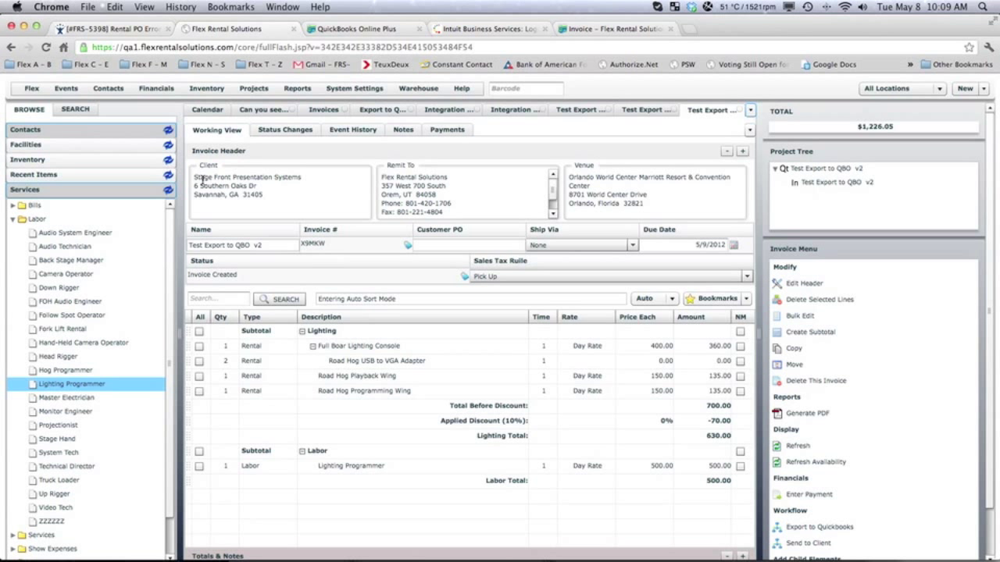
Open invoice X9MKW and expand Totals & Notes to show the $1,226.05 balance due.
left_click(675, 206)
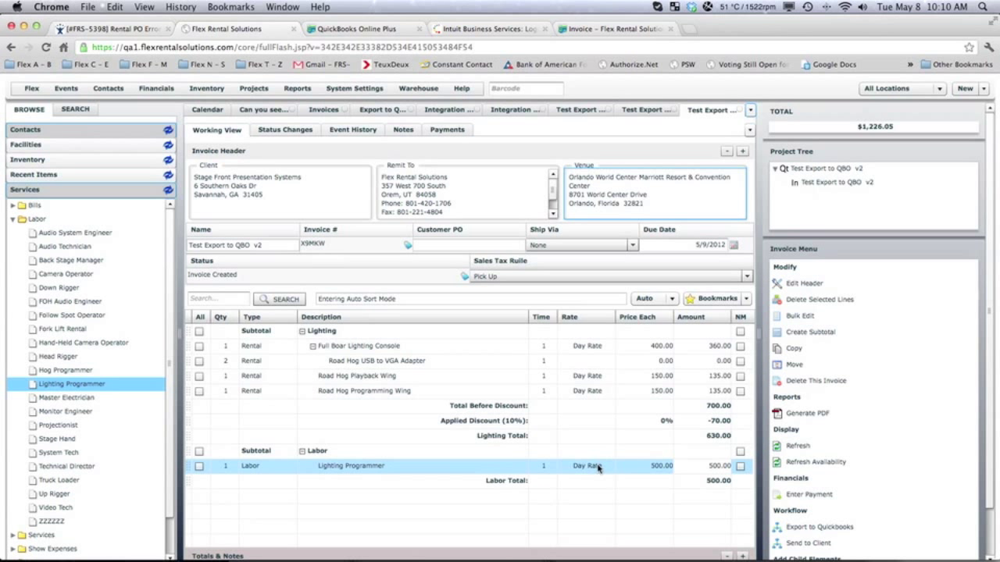
left_click(742, 557)
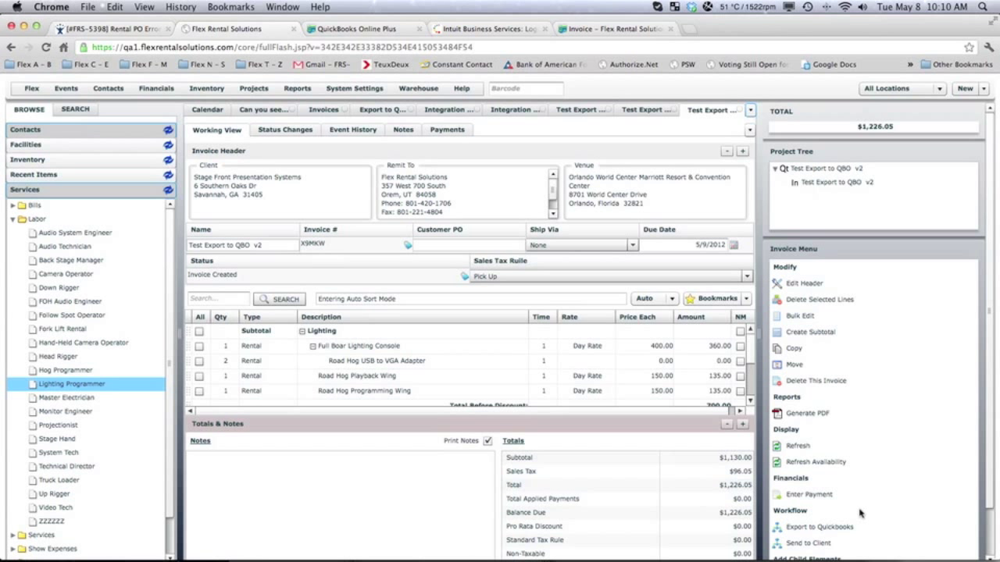
scroll(931, 514, "down", 1)
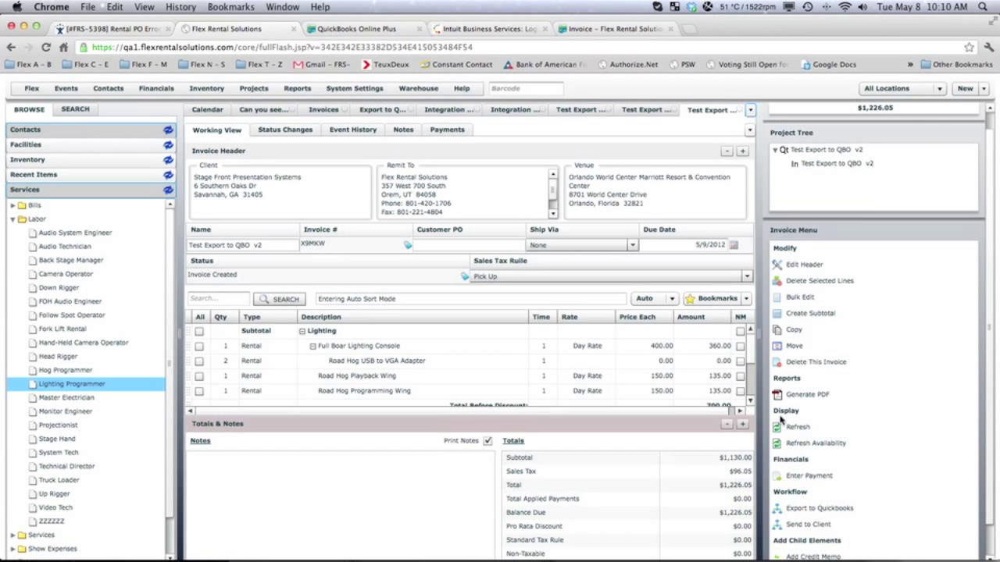
Collapse Totals & Notes and reselect the invoice and parent quote so the Lighting and Labor lines show.
left_click(726, 423)
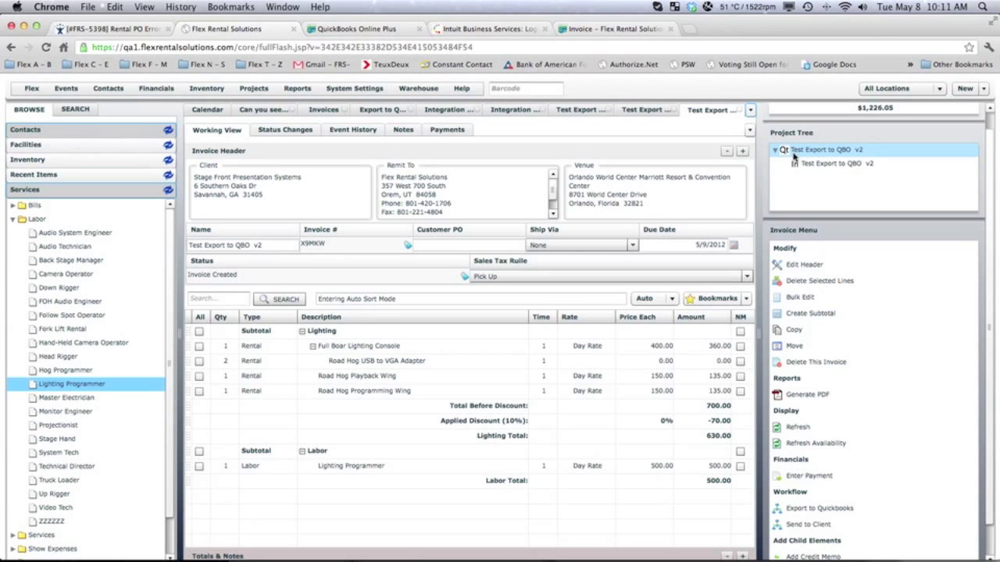
scroll(786, 150, "down", 1)
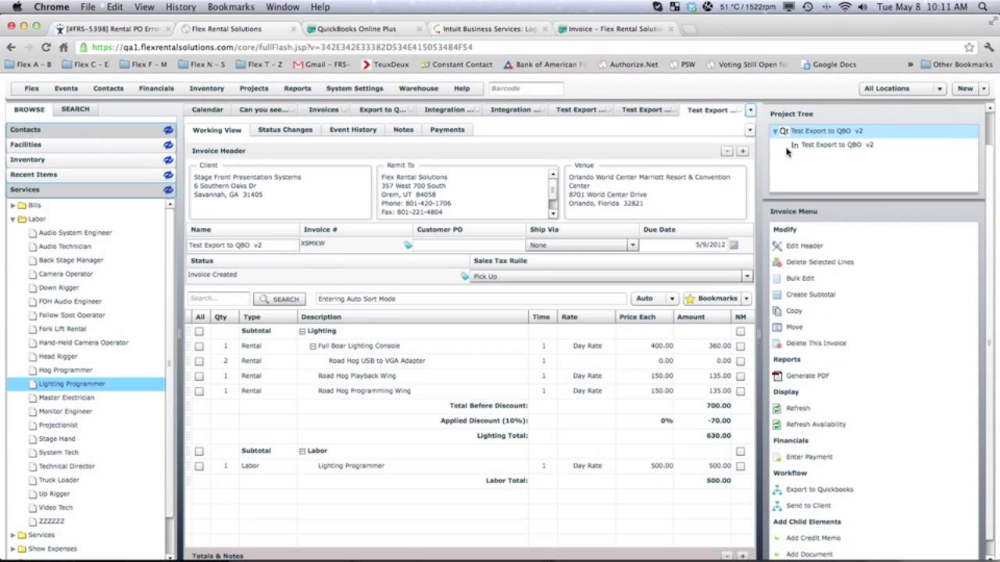
left_click(798, 148)
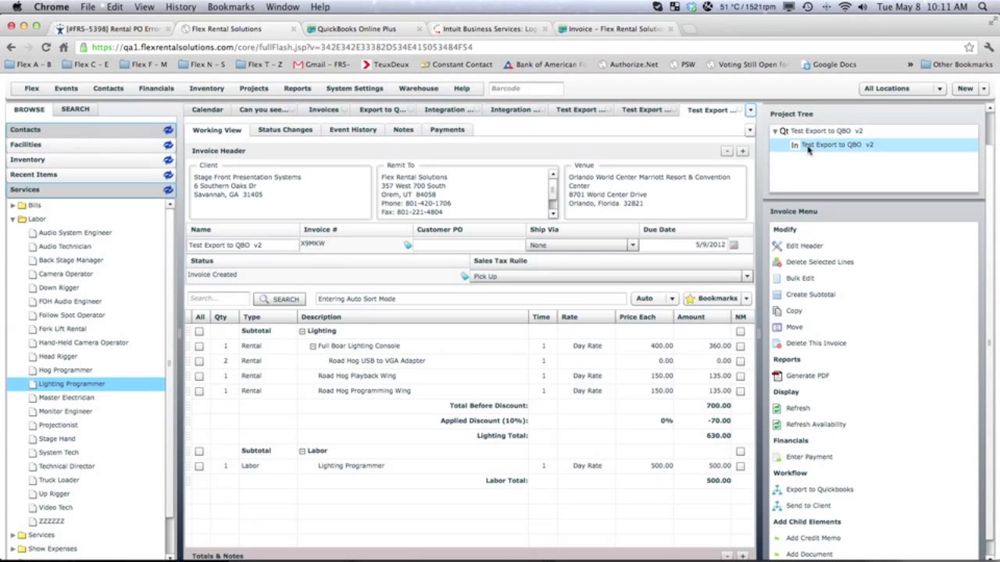
left_click(805, 132)
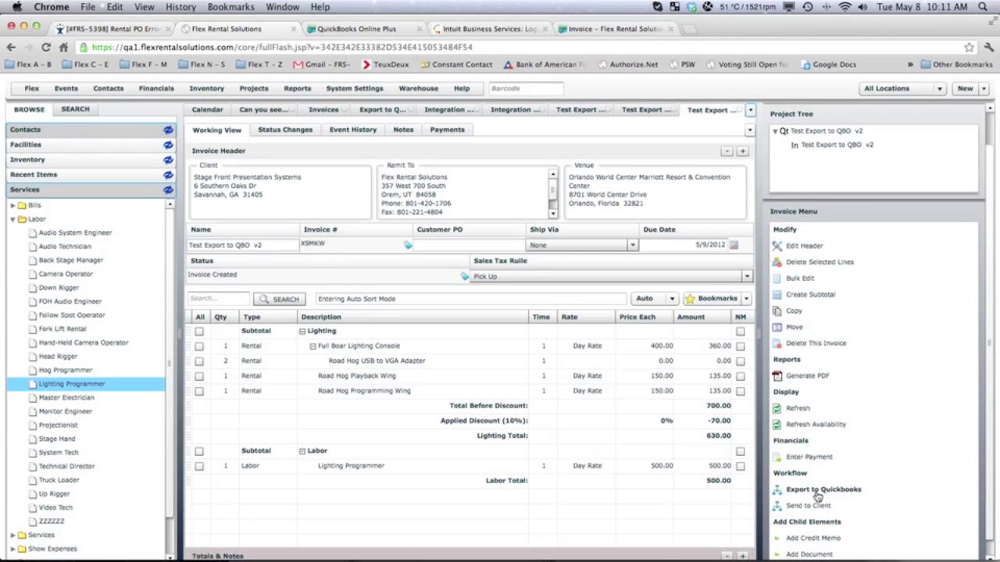
Export the invoice to QuickBooks and request a session ticket through the Intuit sign-in page.
scroll(817, 497, "down", 1)
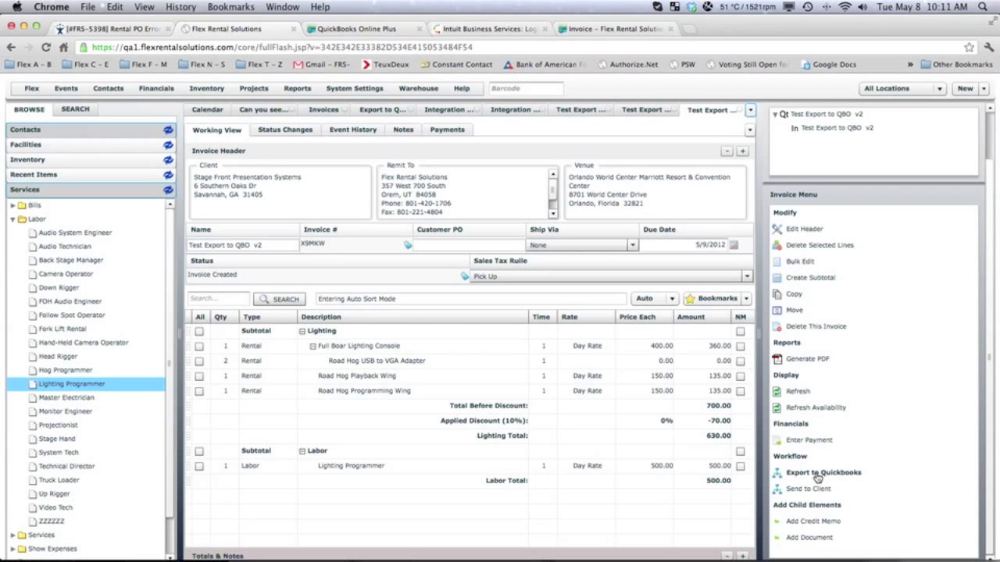
left_click(818, 473)
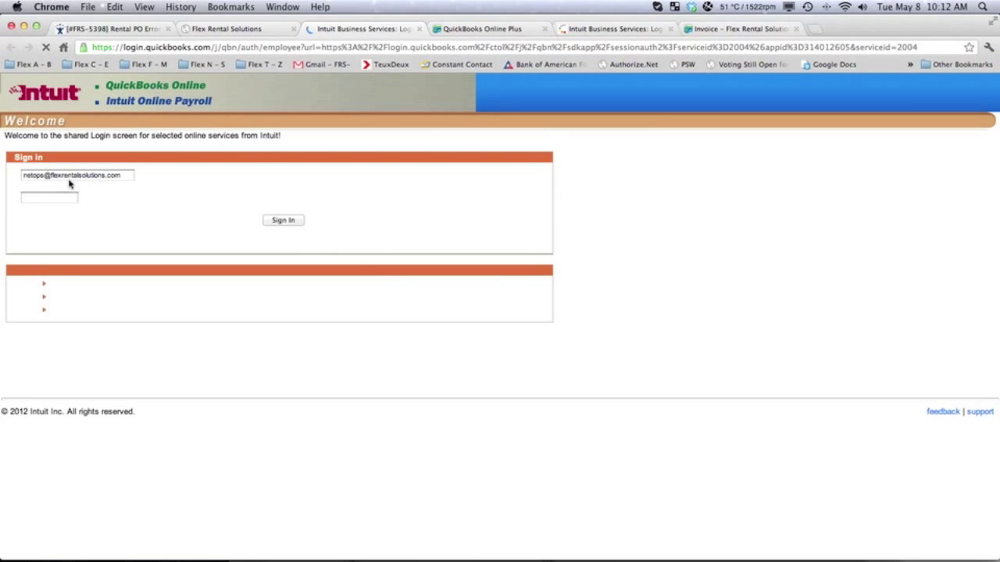
left_click(53, 198)
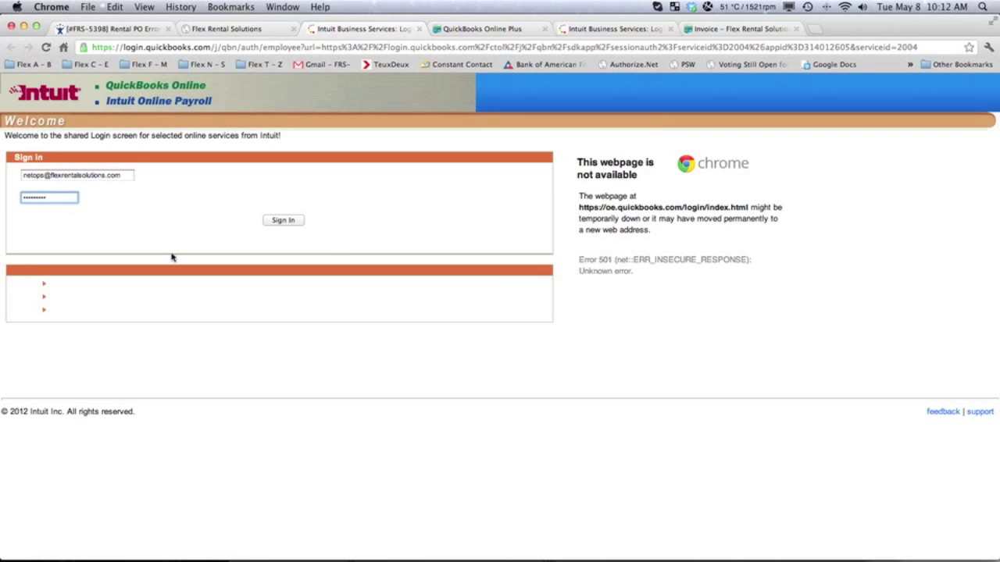
Sign in to QuickBooks Online, copy the login key, and go back to Flex's export prompt.
left_click(293, 222)
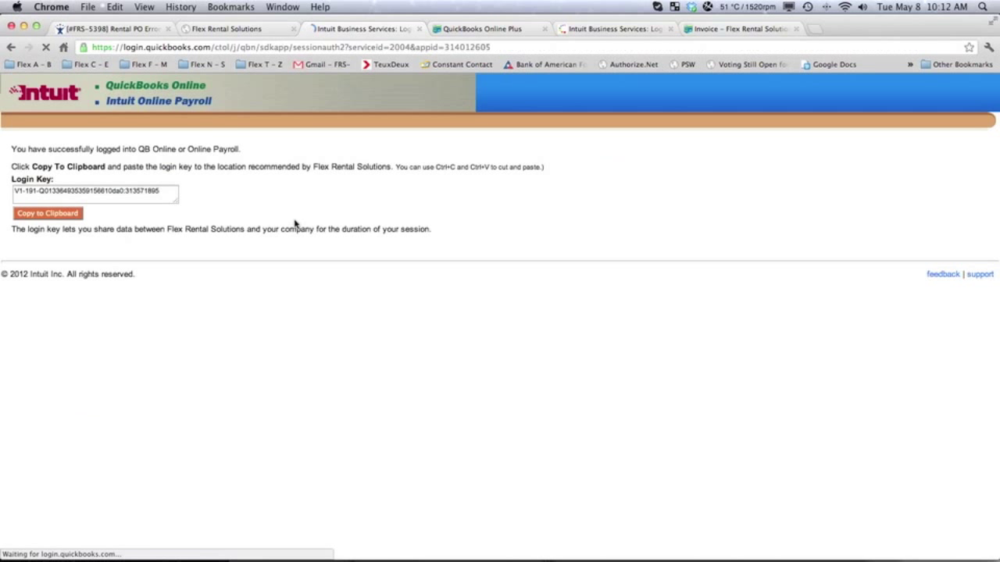
left_click(68, 214)
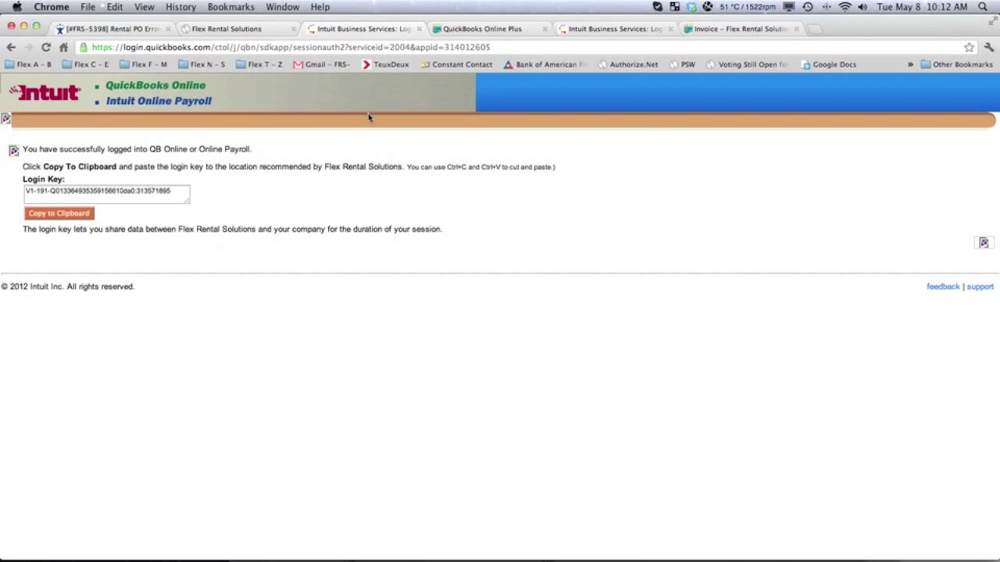
left_click(263, 31)
Paste the session ticket, confirm the export, and close the result so X9MKW reads Exported.
left_click(454, 321)
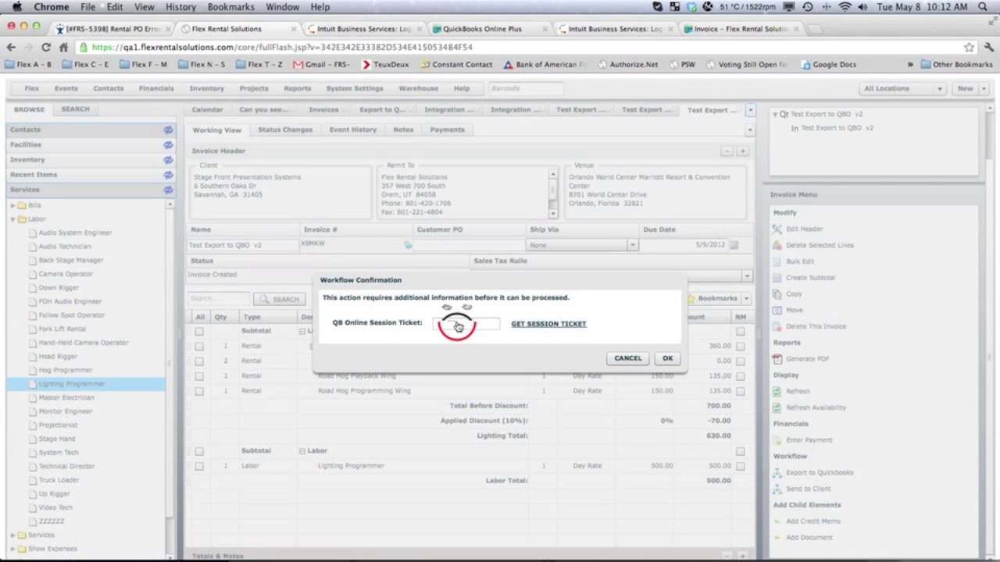
key("super+v")
left_click(666, 359)
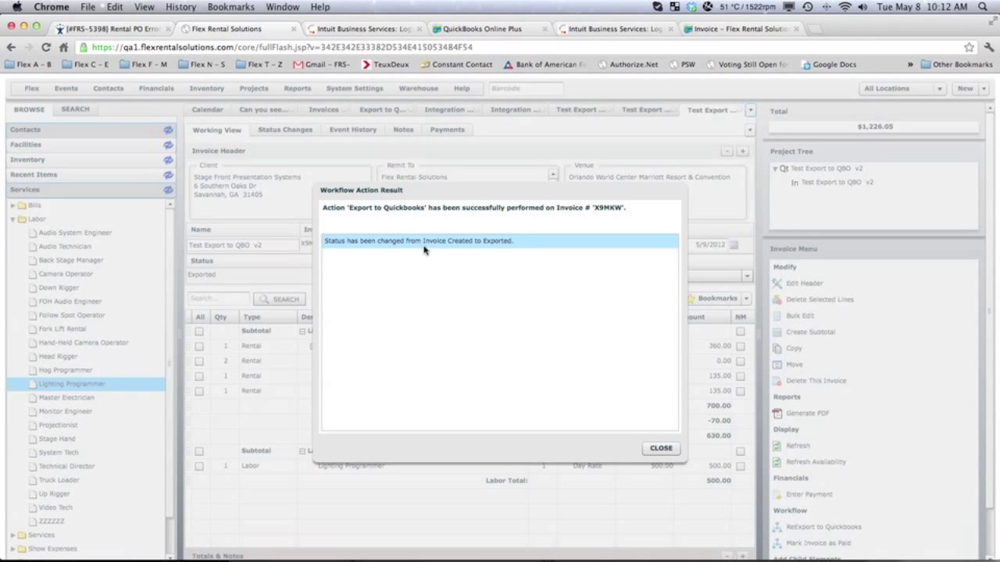
left_click(661, 448)
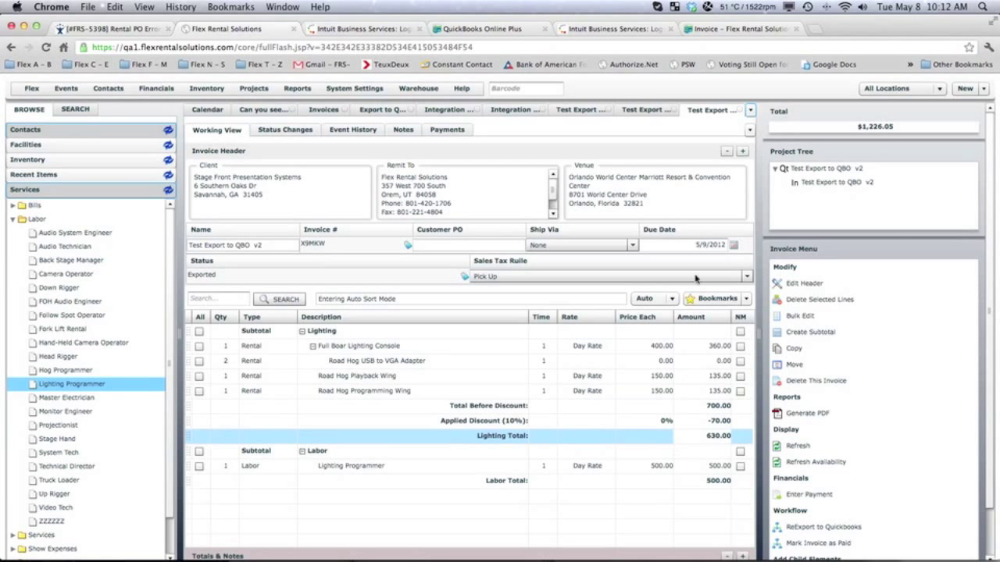
Go to the QuickBooks Online home page and open invoice X9MKW ($1,226.05) from recent transactions.
left_click(715, 29)
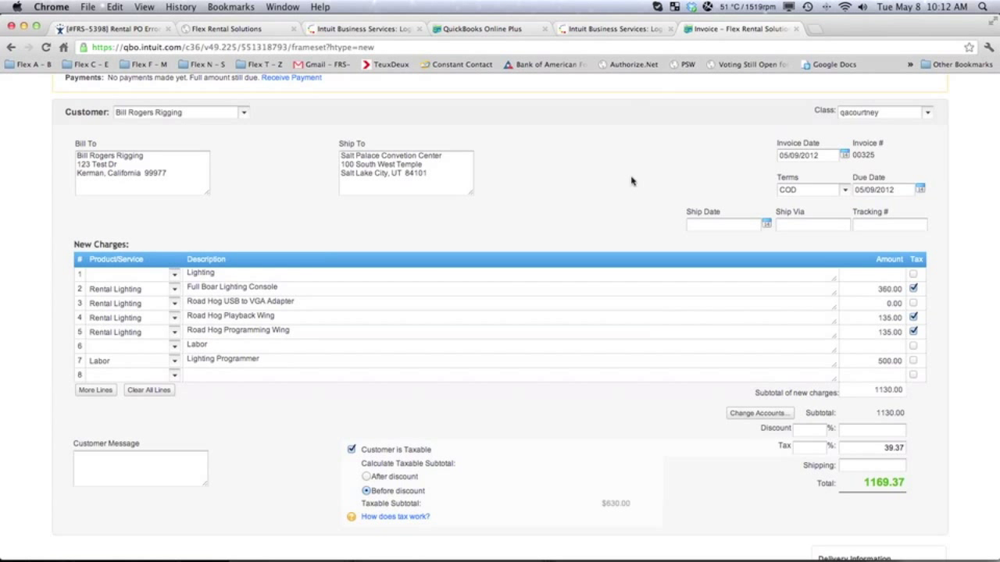
scroll(631, 181, "up", 3)
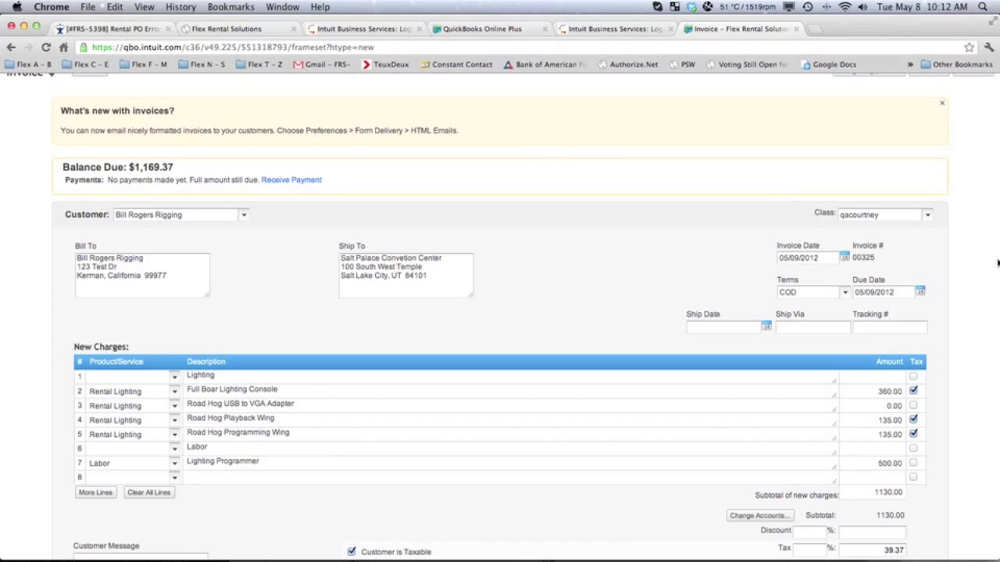
scroll(998, 264, "up", 2)
mouse_move(179, 114)
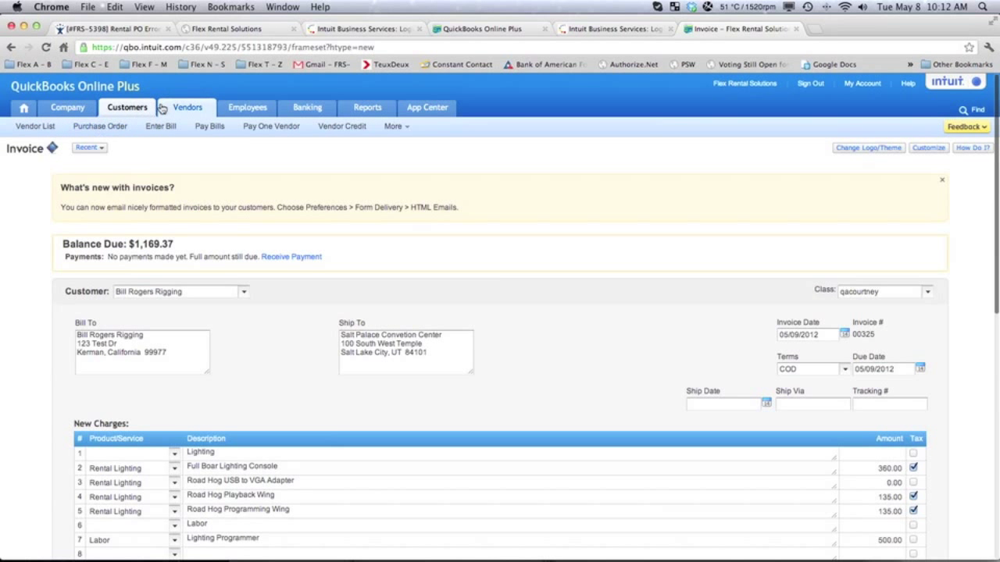
left_click(75, 110)
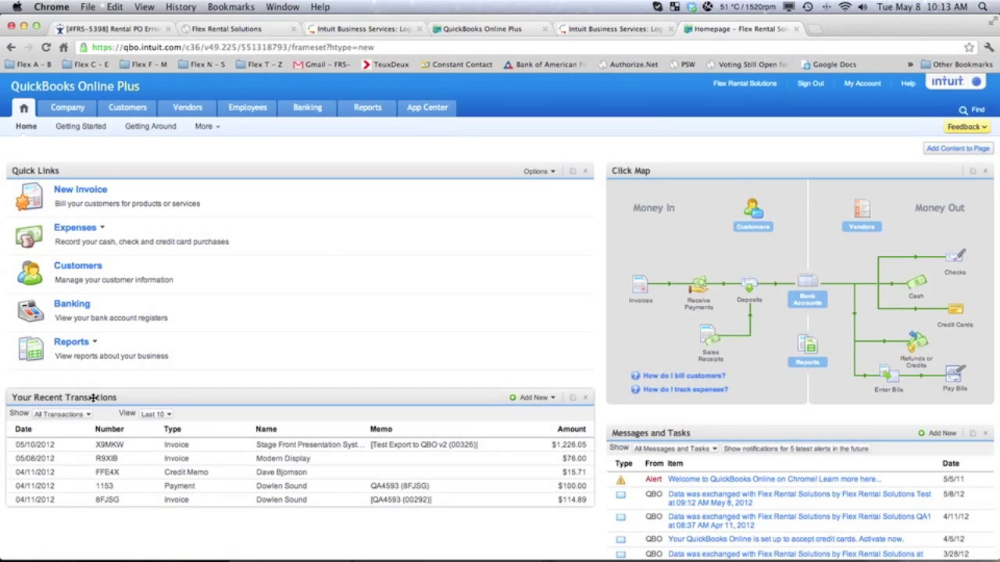
mouse_move(50, 450)
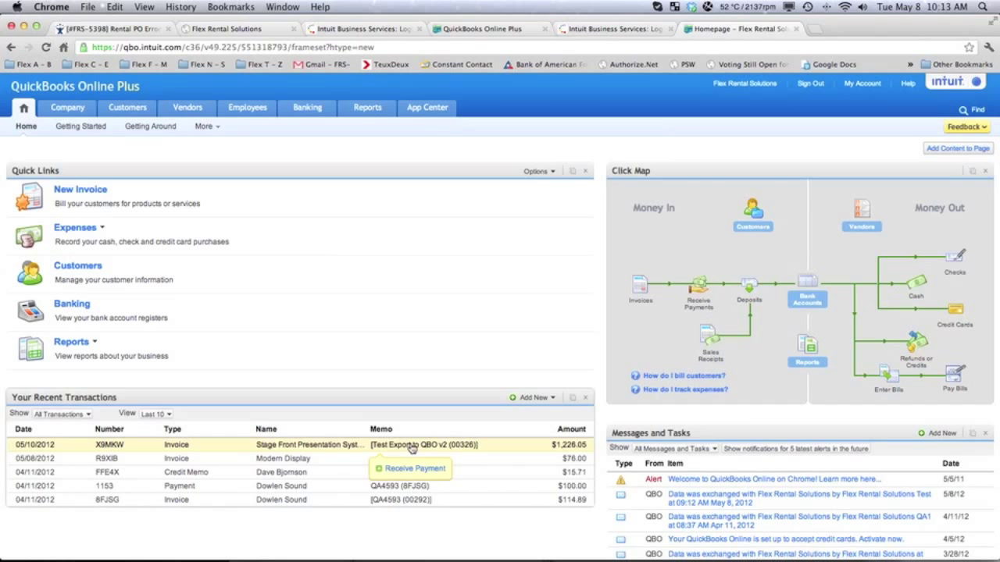
left_click(287, 446)
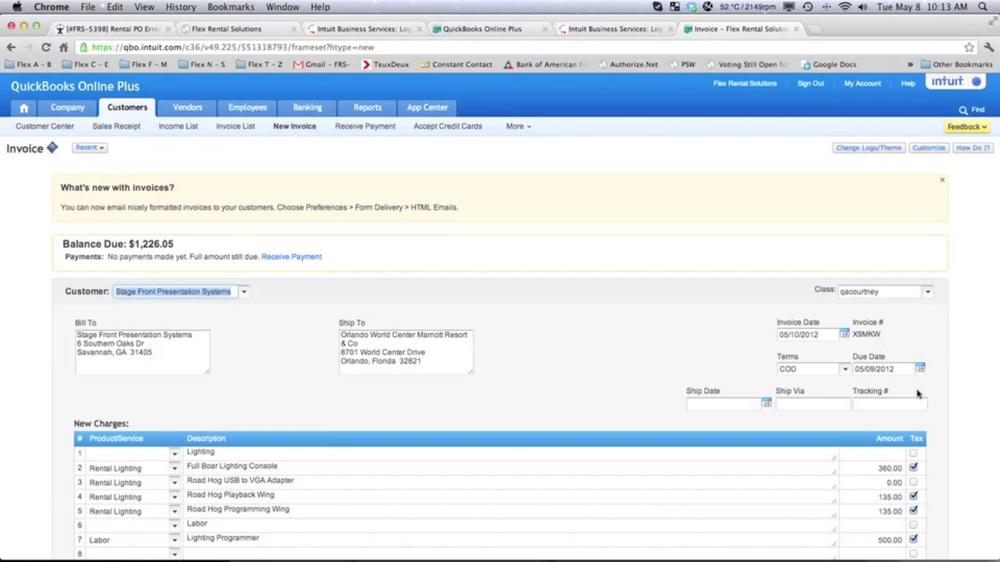
Check X9MKW's Lighting and Labor lines and $1,226.05 total, then return to the Flex invoice.
scroll(639, 383, "down", 2)
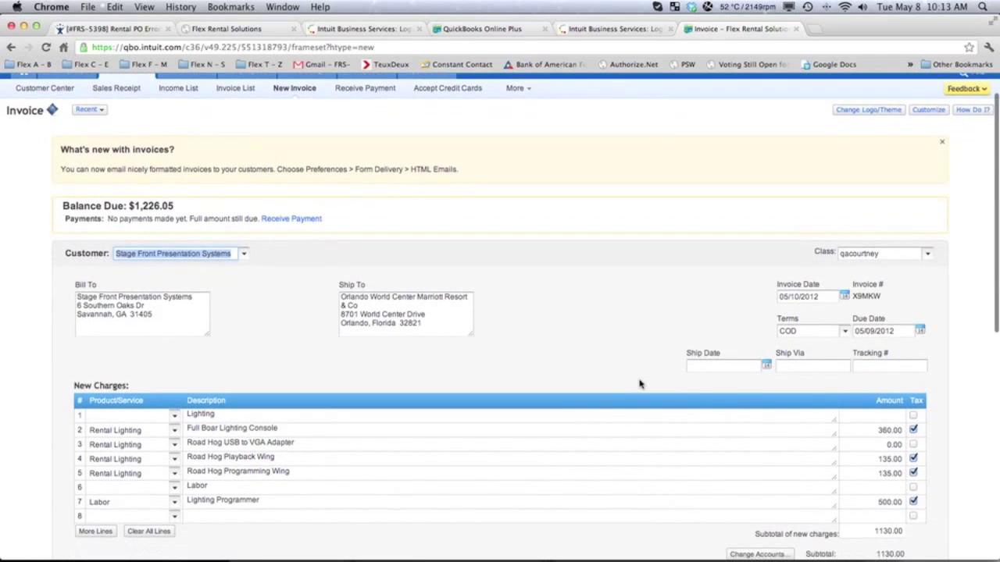
scroll(640, 383, "down", 4)
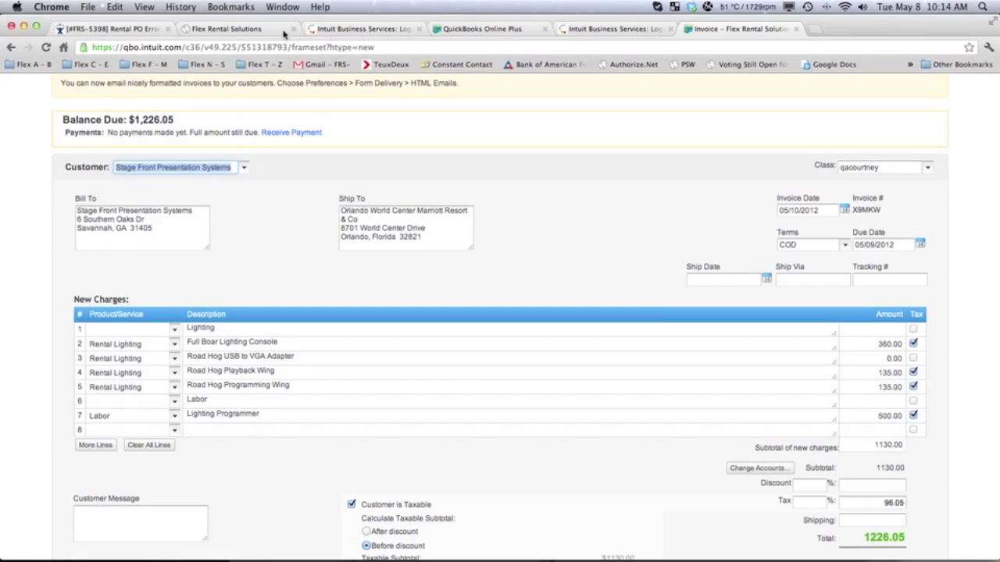
left_click(245, 29)
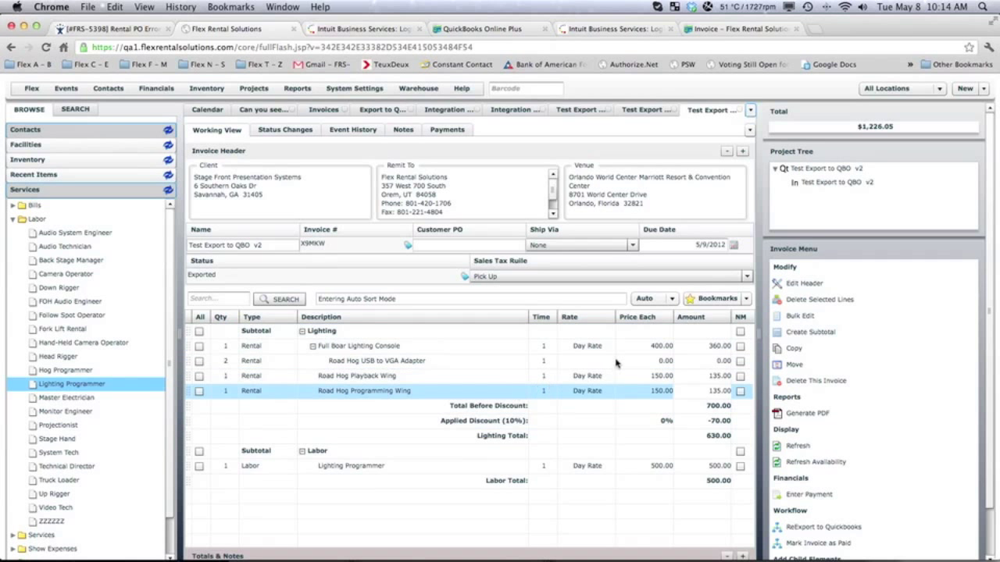
Start editing the rental time of the Full Boar Lighting Console line on invoice X9MKW.
left_click(545, 349)
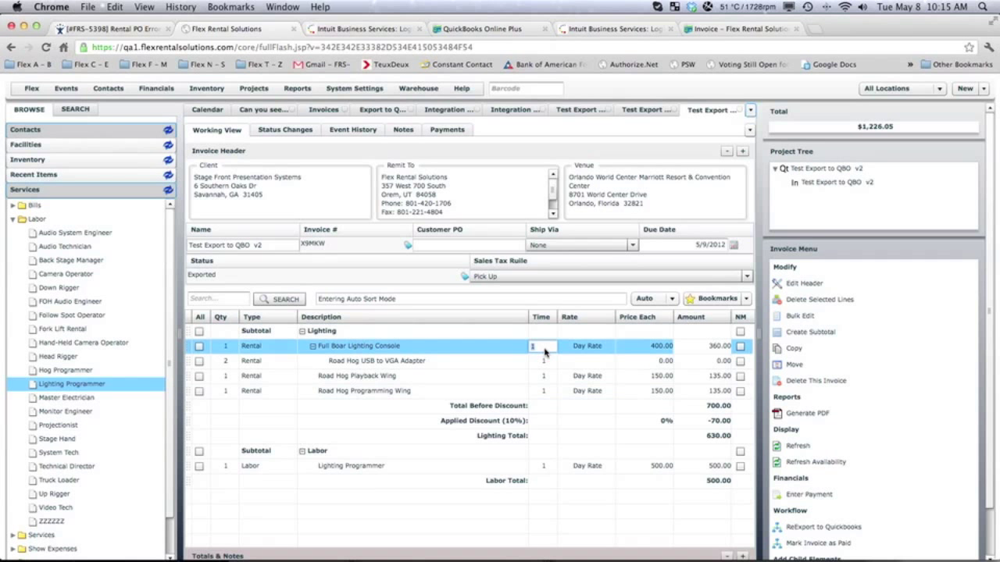
Bulk-edit every line except the Labor group to a rental time of 2, making the total $1,909.60.
left_click(200, 321)
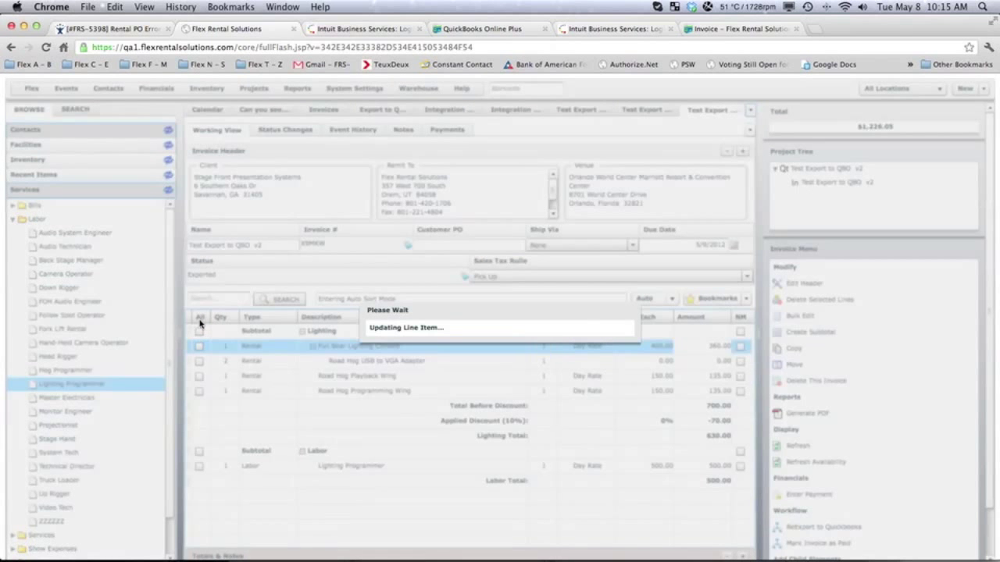
left_click(200, 322)
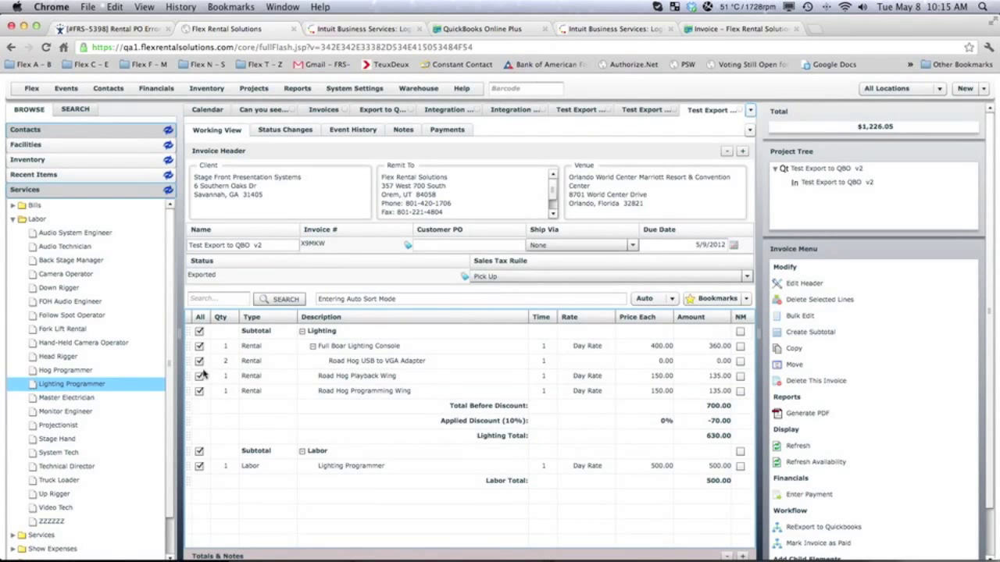
left_click(200, 451)
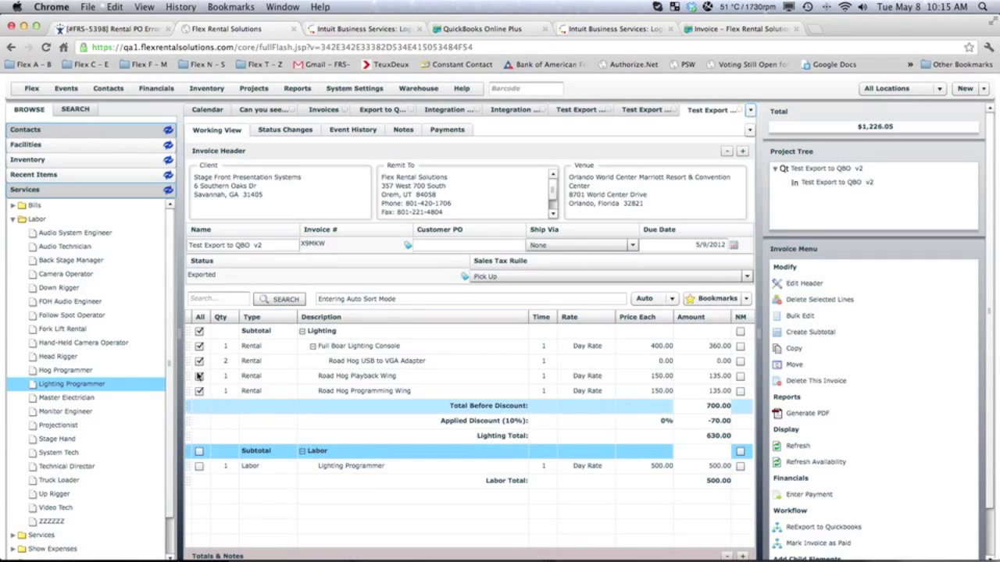
left_click(802, 316)
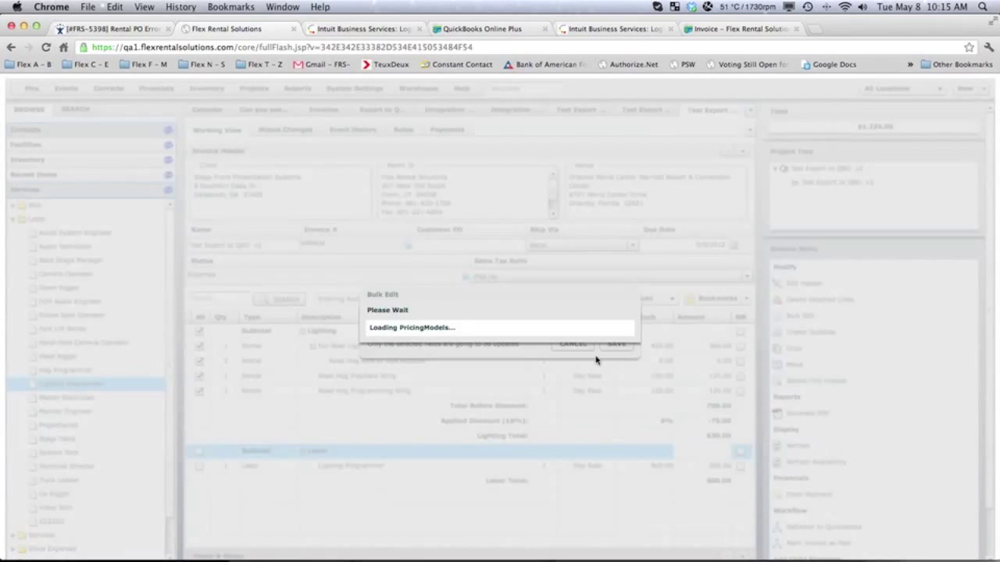
left_click(426, 307)
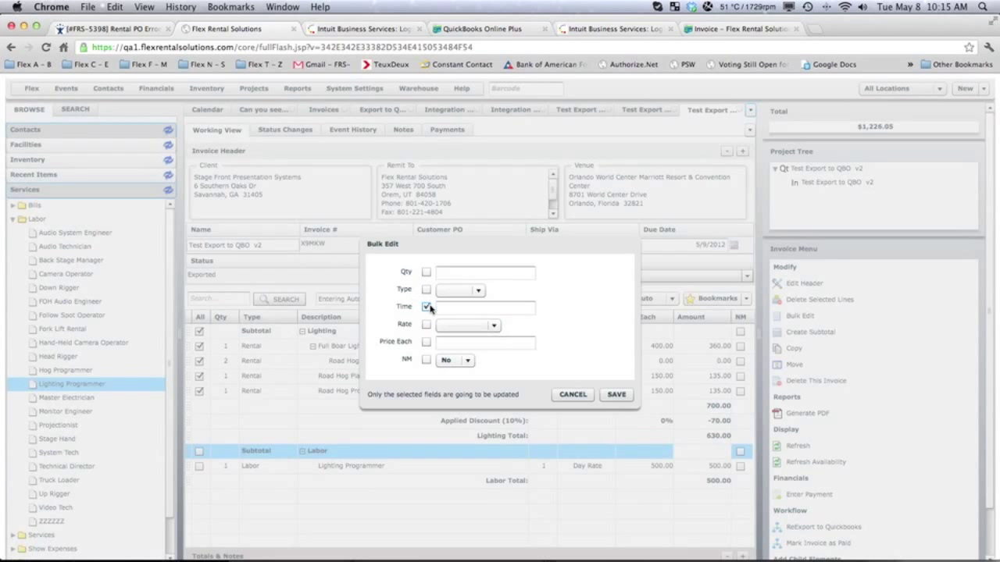
left_click(445, 307)
type("2")
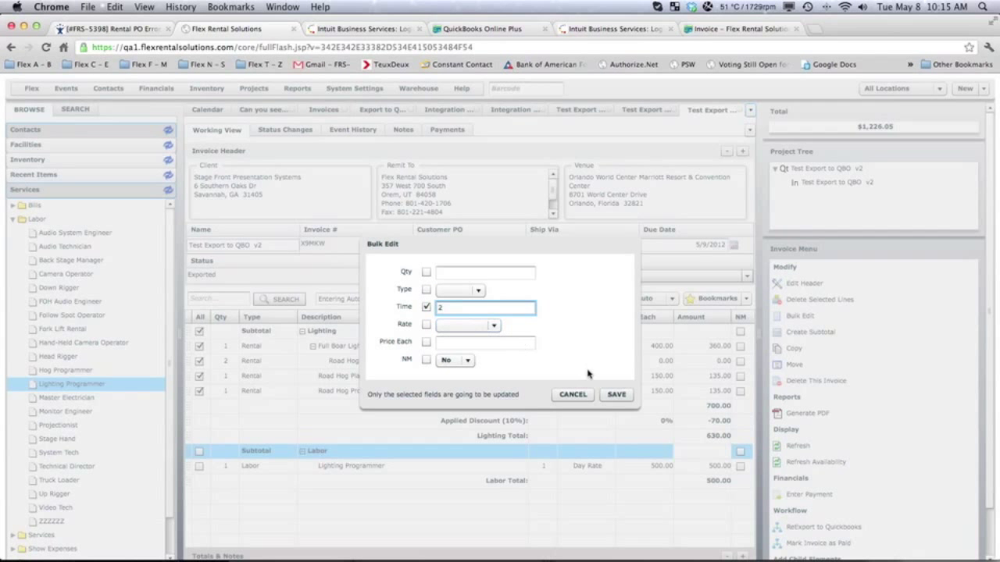
left_click(611, 393)
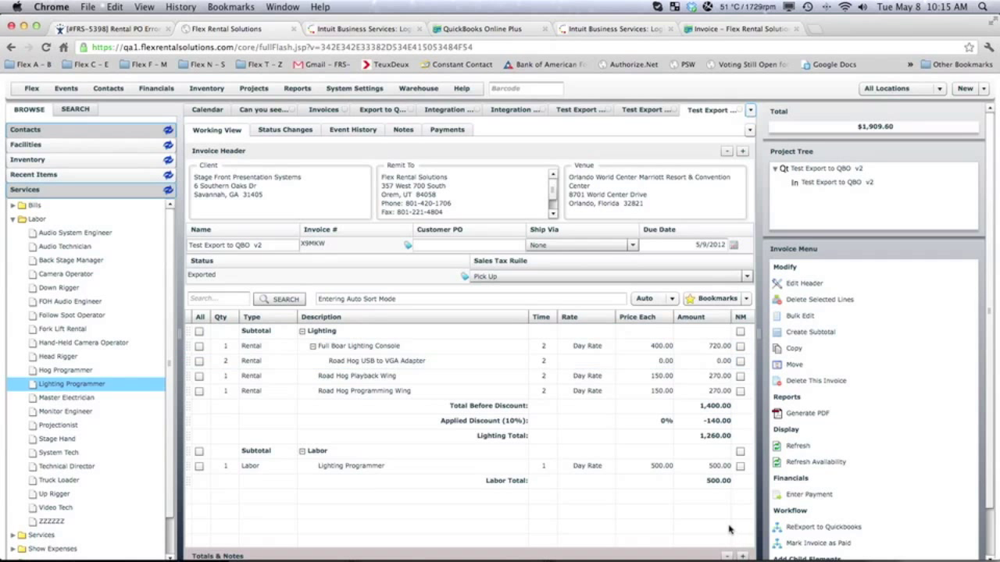
Start ReExport to QuickBooks, sign in to Intuit with the account password, and copy the login key.
left_click(805, 527)
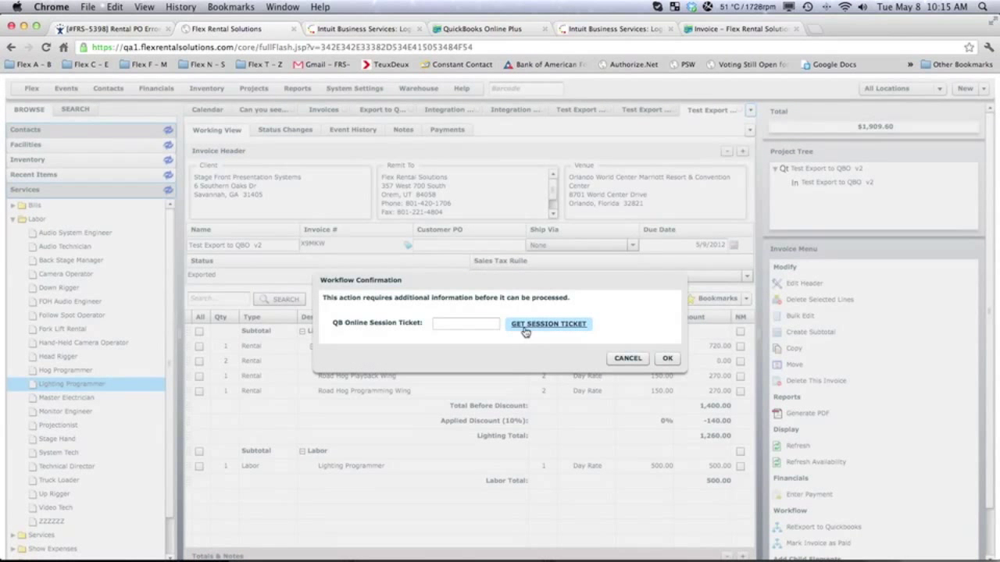
left_click(546, 324)
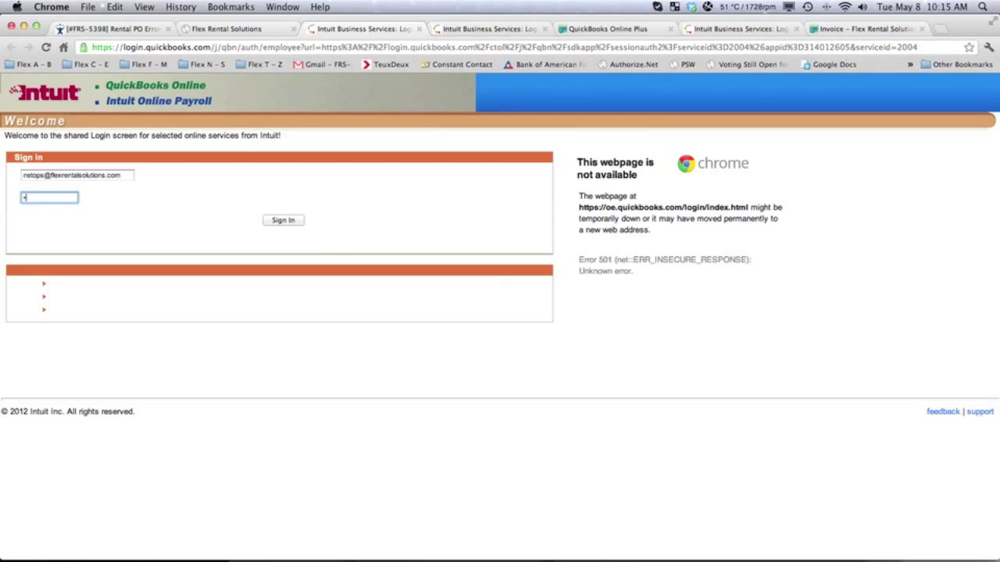
type("•••••••••")
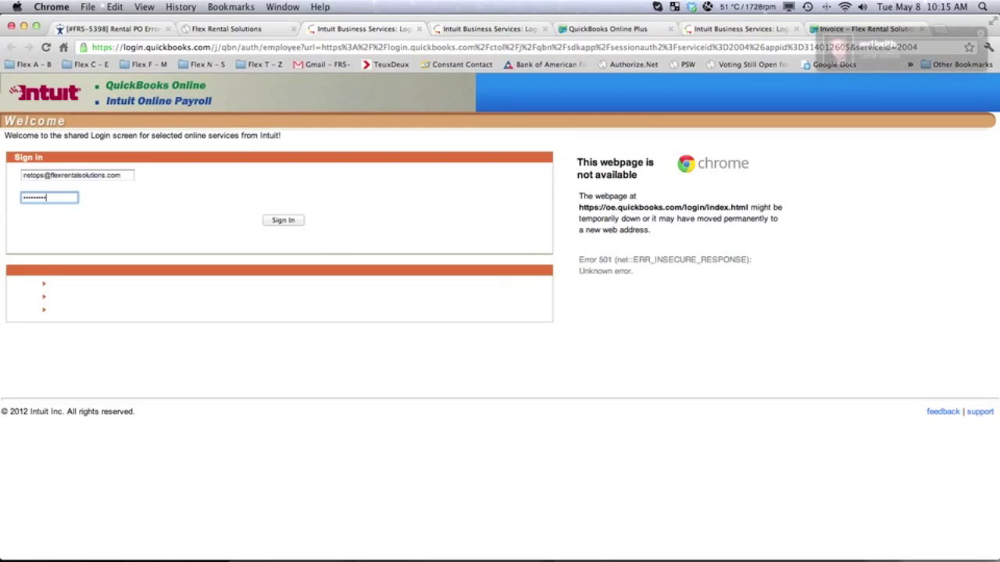
left_click(285, 222)
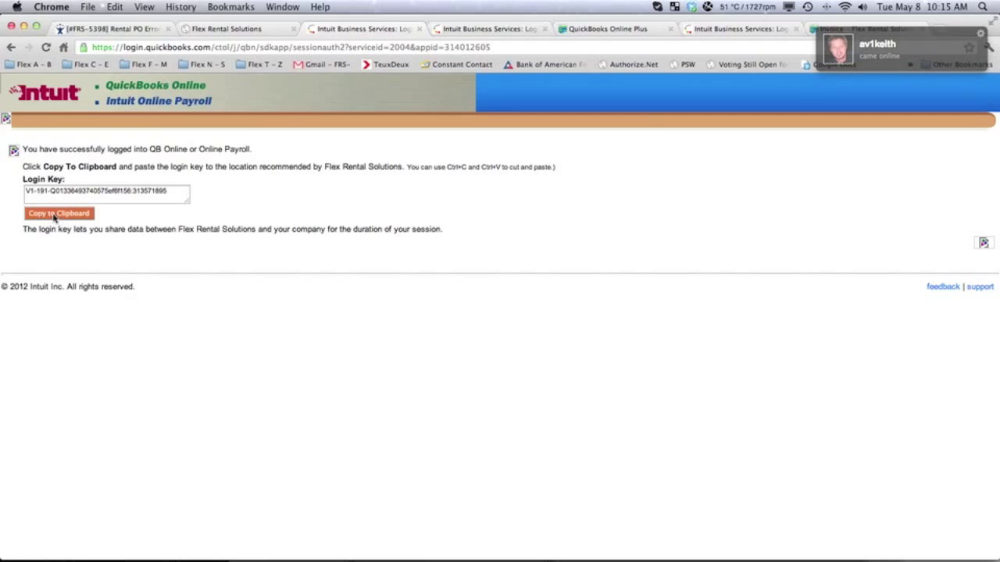
left_click(59, 215)
left_click(247, 29)
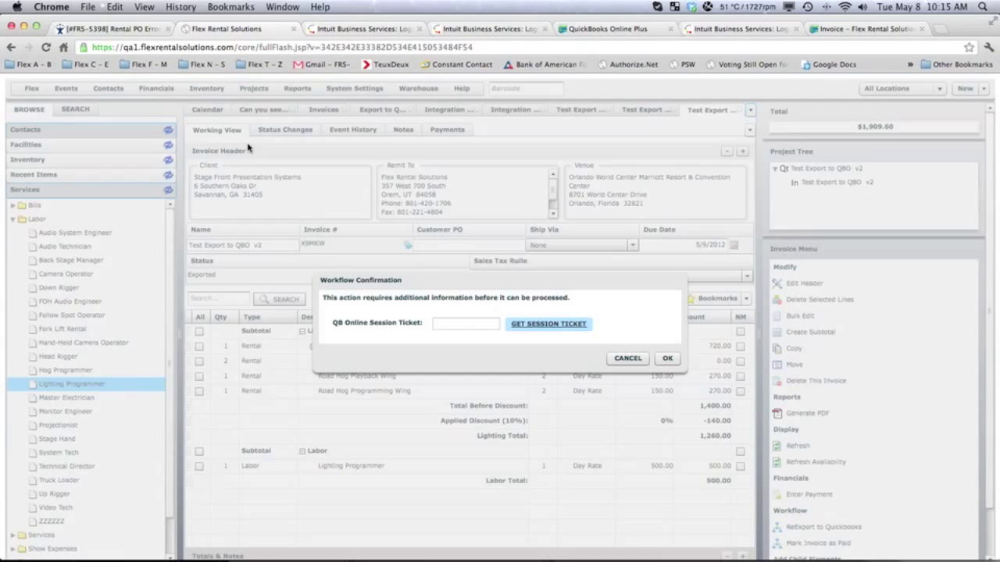
Paste the session ticket, confirm the re-export, and close the success message.
left_click(457, 323)
type("Mp_oXbp4FENSZukw")
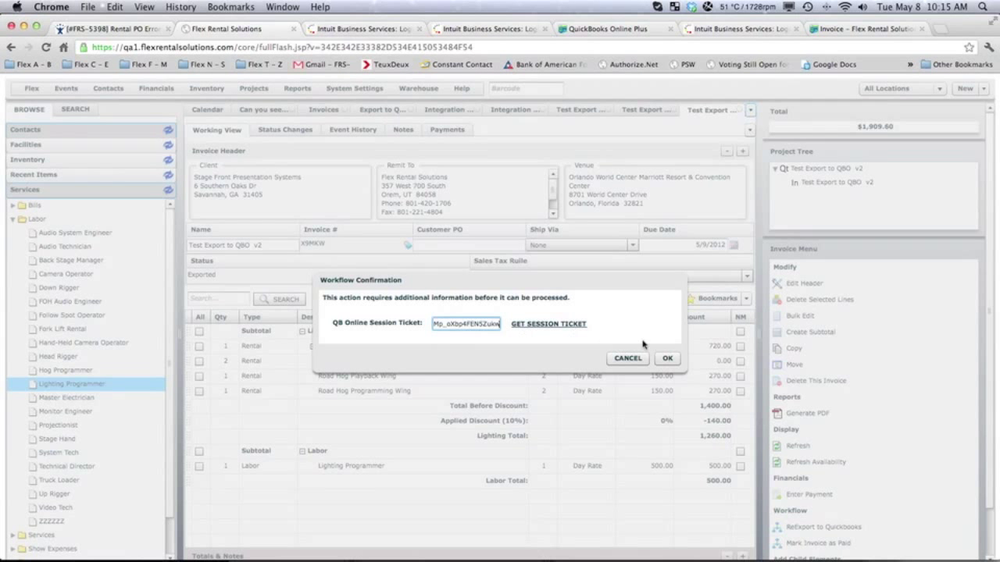
left_click(667, 358)
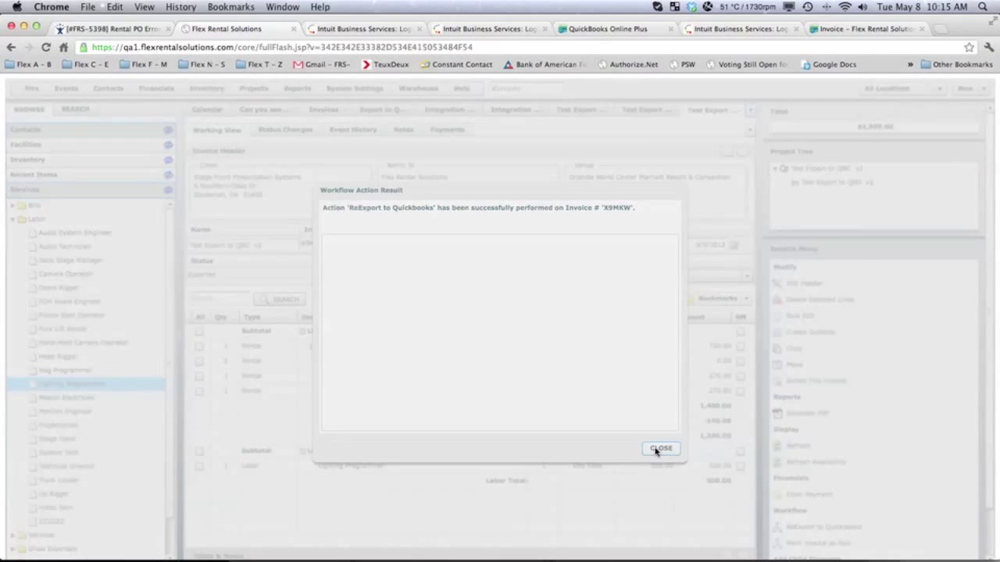
left_click(660, 449)
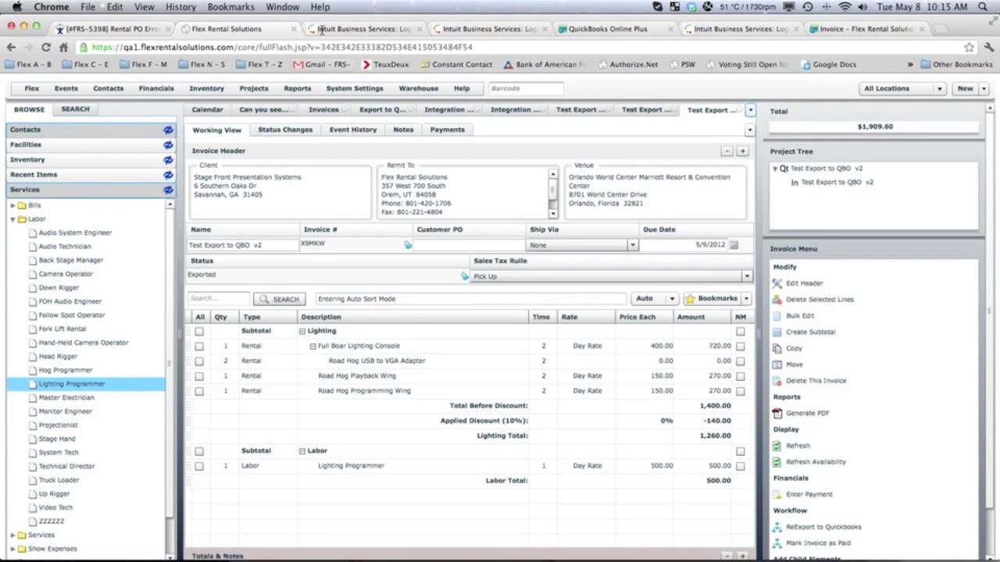
Switch to QuickBooks Online and open Home, where invoice X9MKW now shows $1,909.60.
left_click(610, 28)
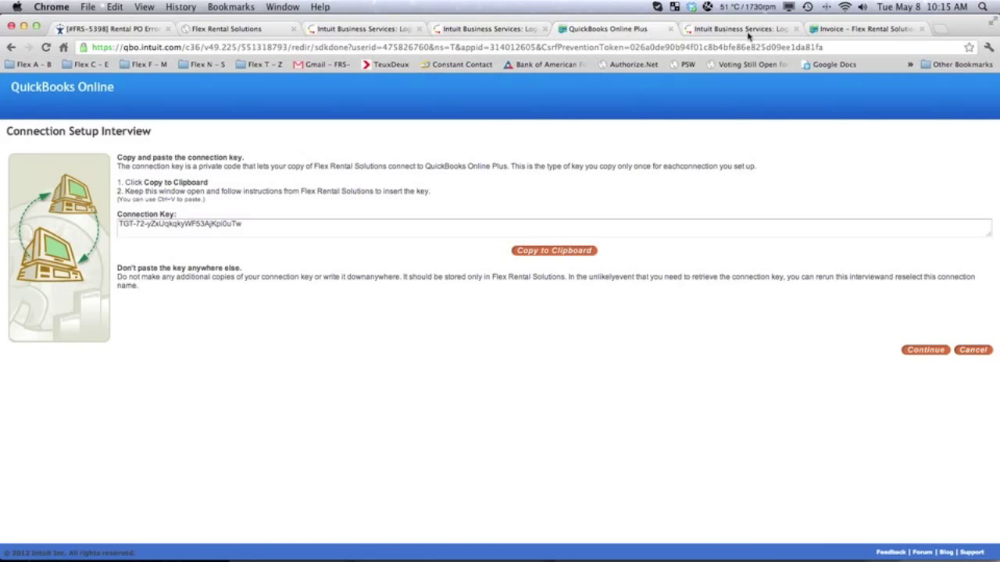
left_click(831, 29)
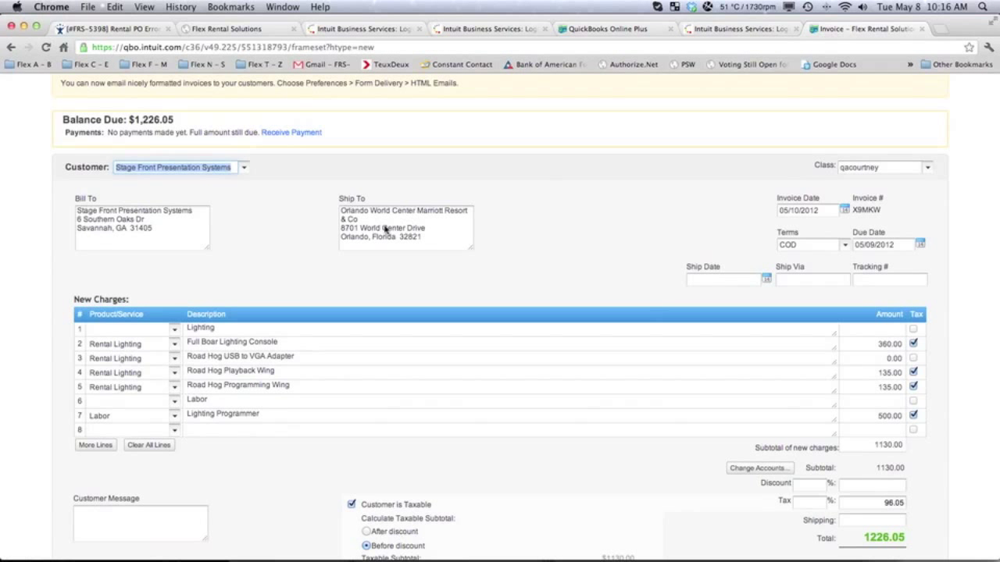
scroll(156, 176, "up", 3)
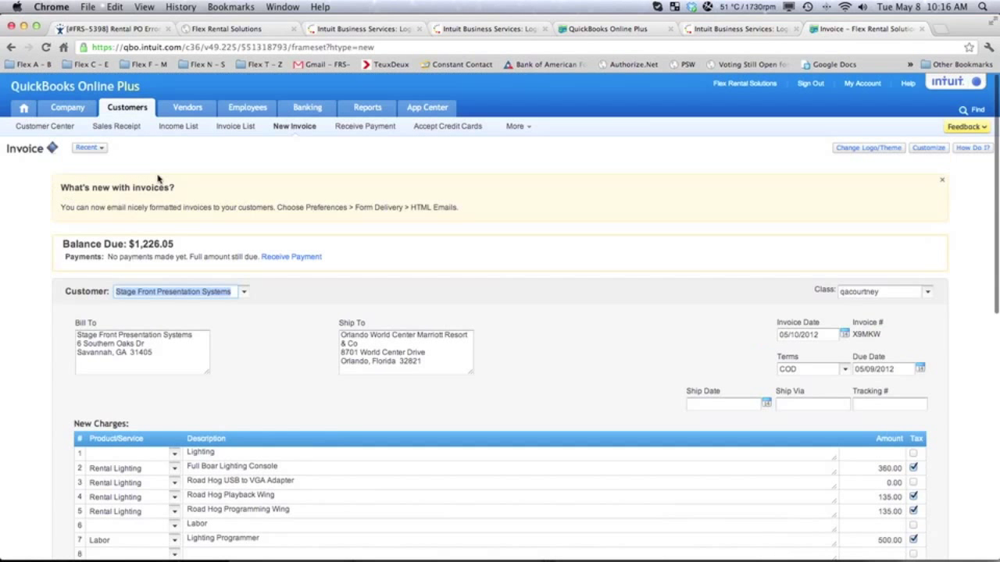
left_click(24, 110)
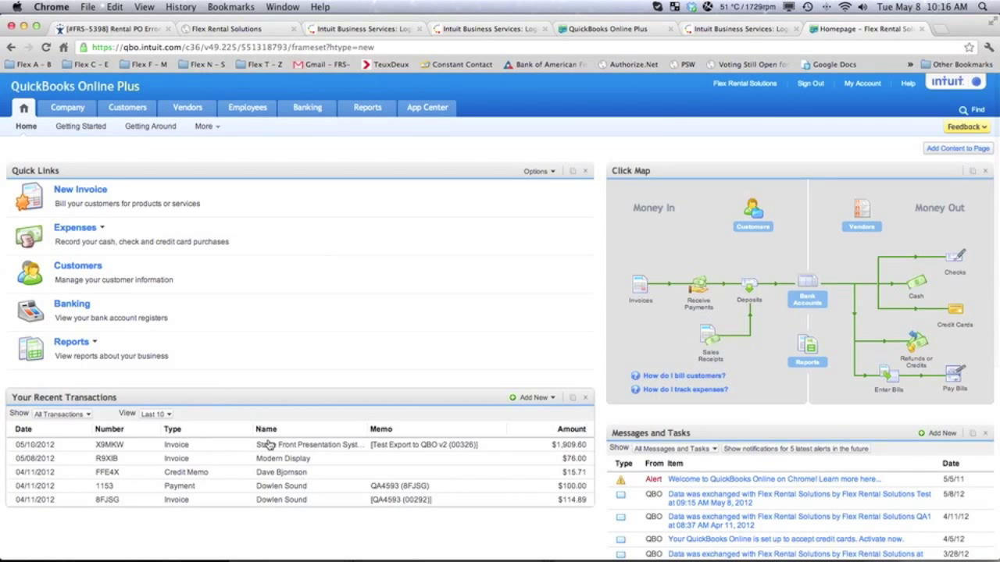
mouse_move(289, 445)
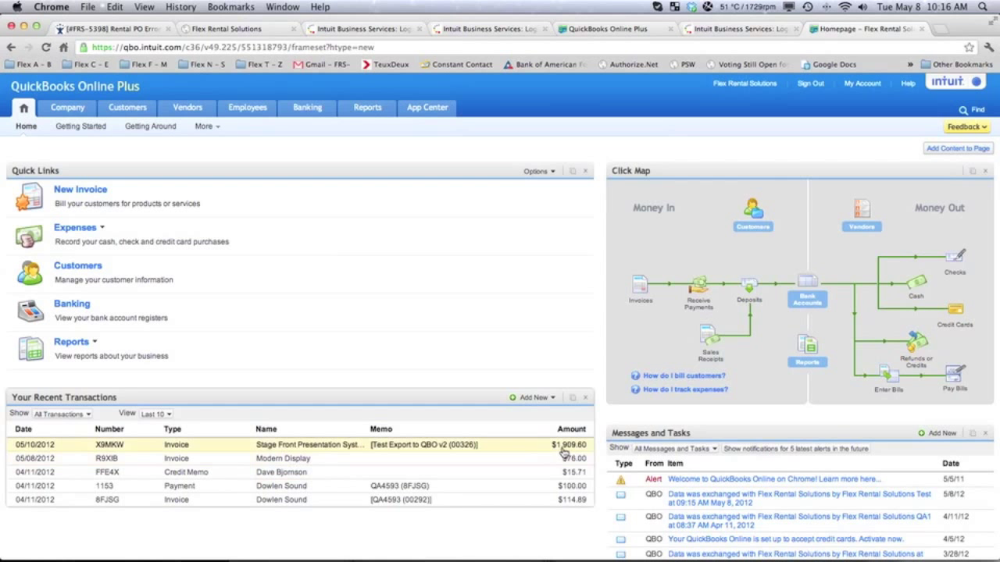
Open invoice X9MKW and review the console $720.00, wings $270.00 each, and $1,909.60 total.
left_click(304, 449)
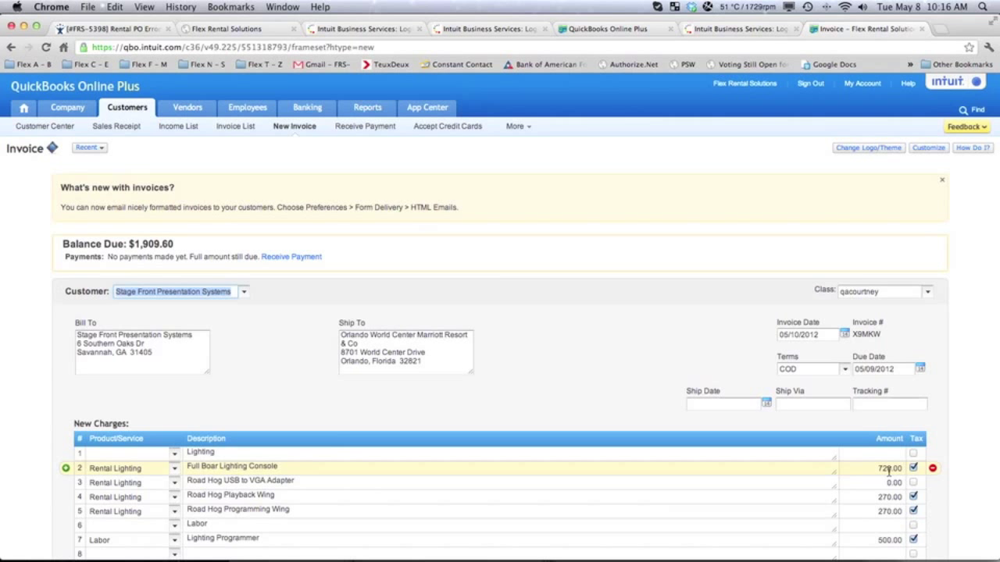
scroll(899, 403, "down", 5)
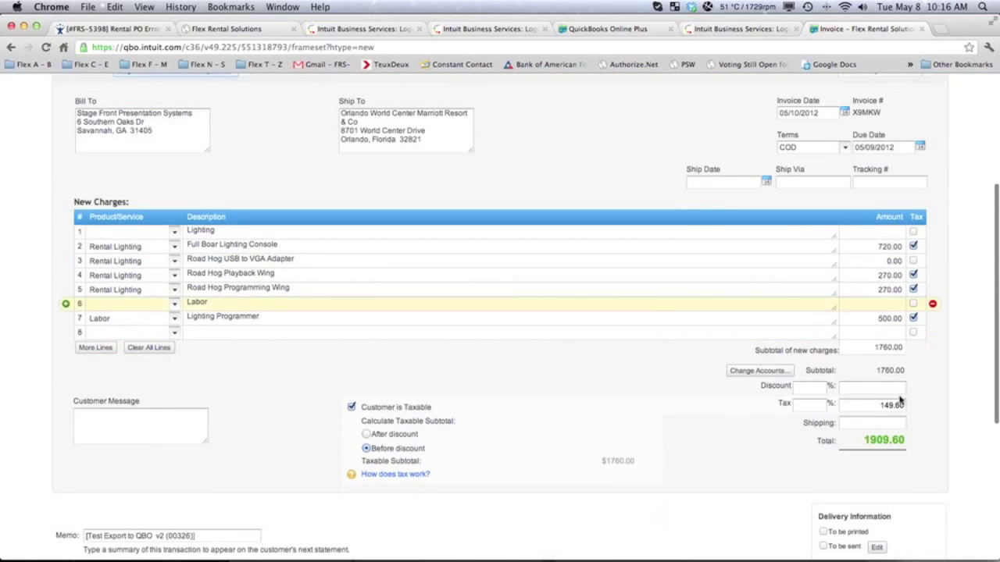
scroll(900, 400, "up", 4)
scroll(900, 400, "up", 1)
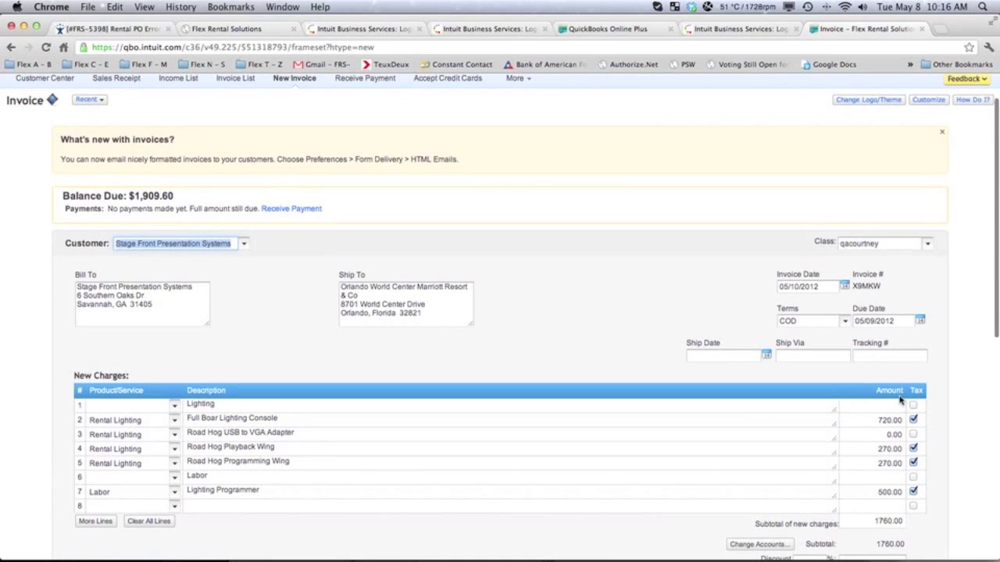